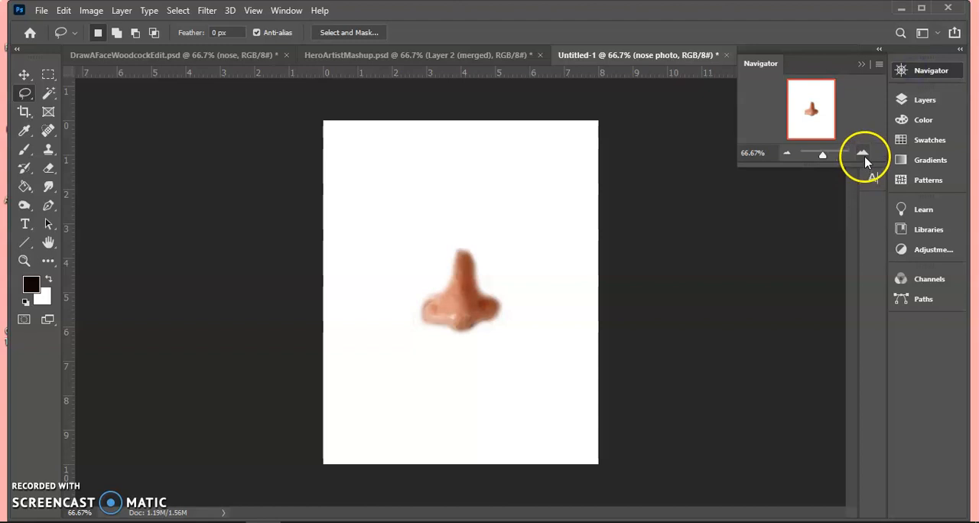
left_click(863, 155)
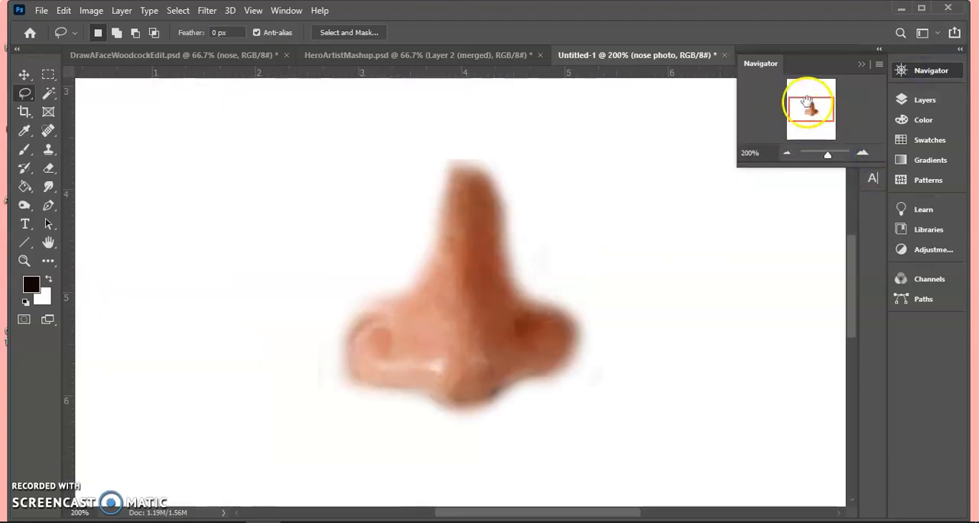
- Zoom in on the nose to 200% and add a new layer named "outline" above the nose photo layer
left_click(287, 11)
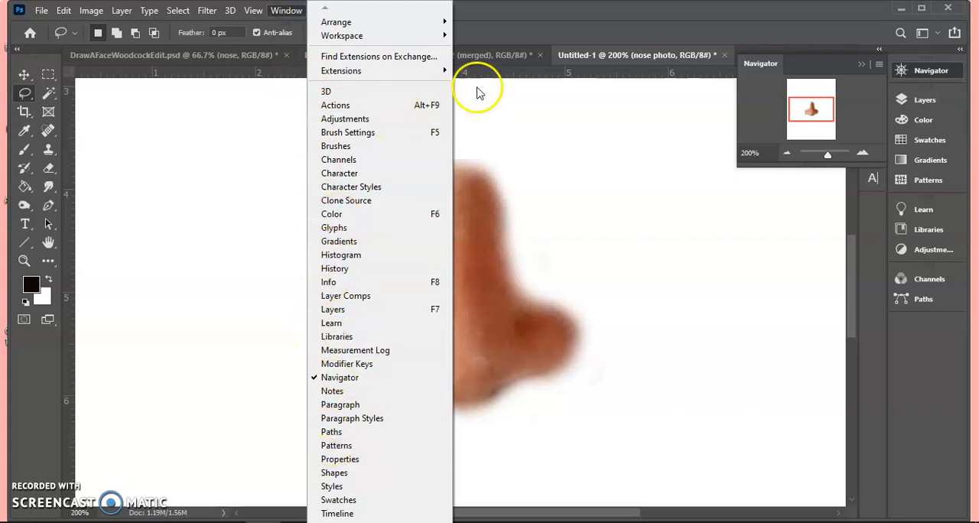
left_click(540, 18)
left_click(920, 107)
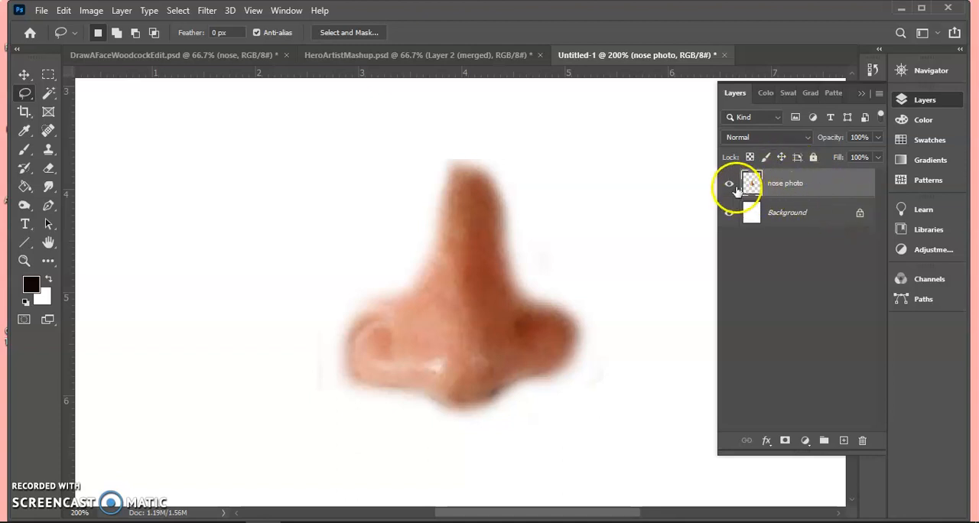
left_click(730, 186)
left_click(730, 185)
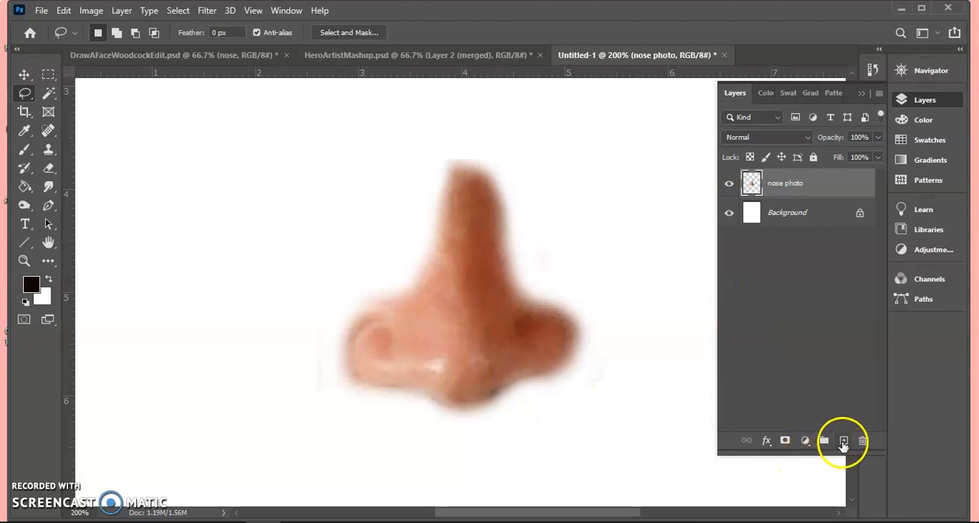
left_click(844, 442)
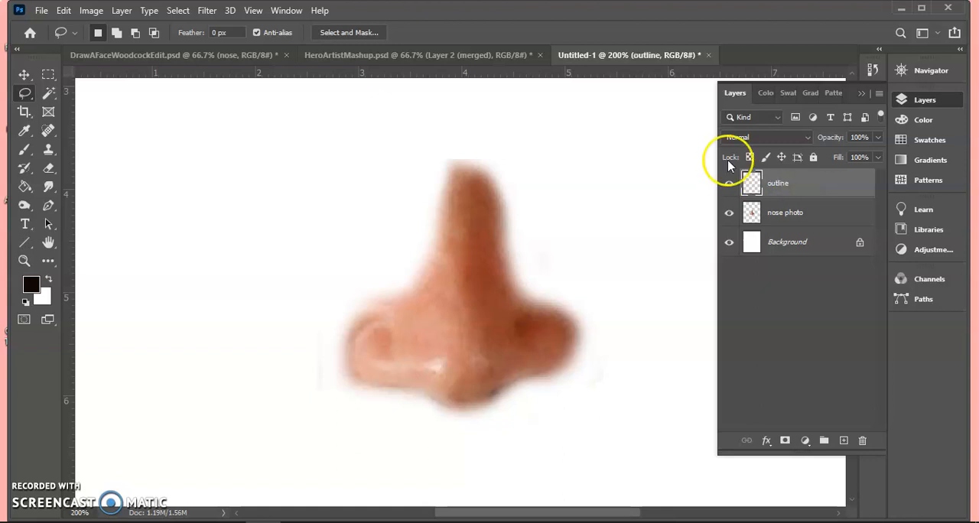
- Sample dark brown from the right nostril crease and trace the nose's contours on the outline layer with a 2 px brush
left_click(25, 131)
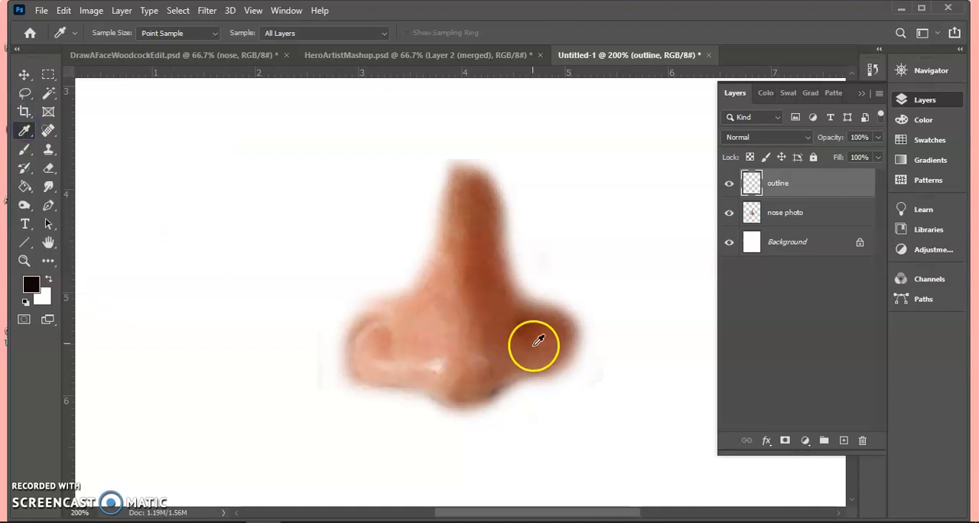
left_click(524, 324)
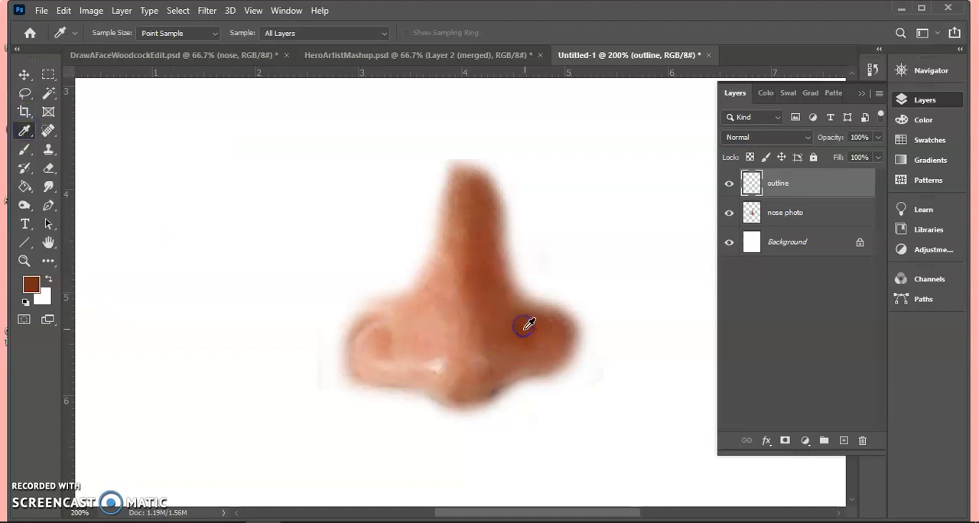
left_click(24, 149)
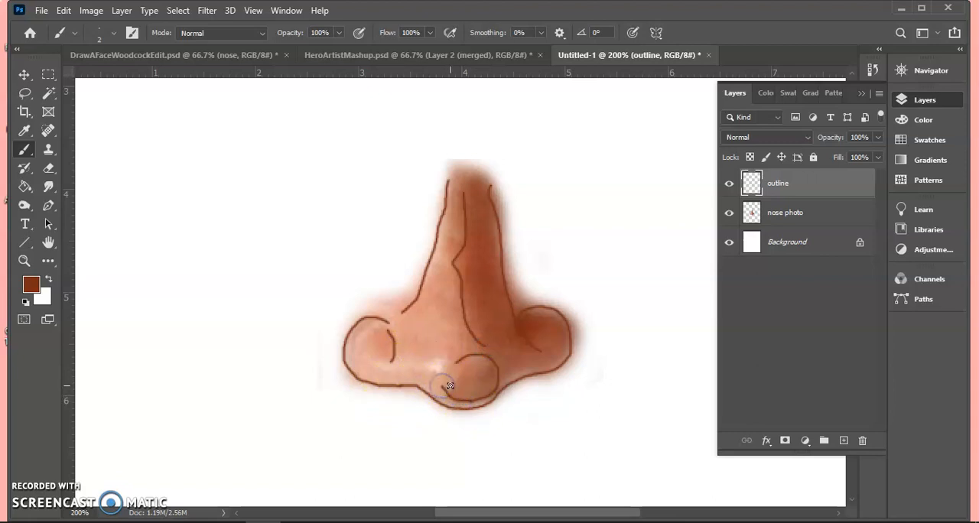
left_click(729, 212)
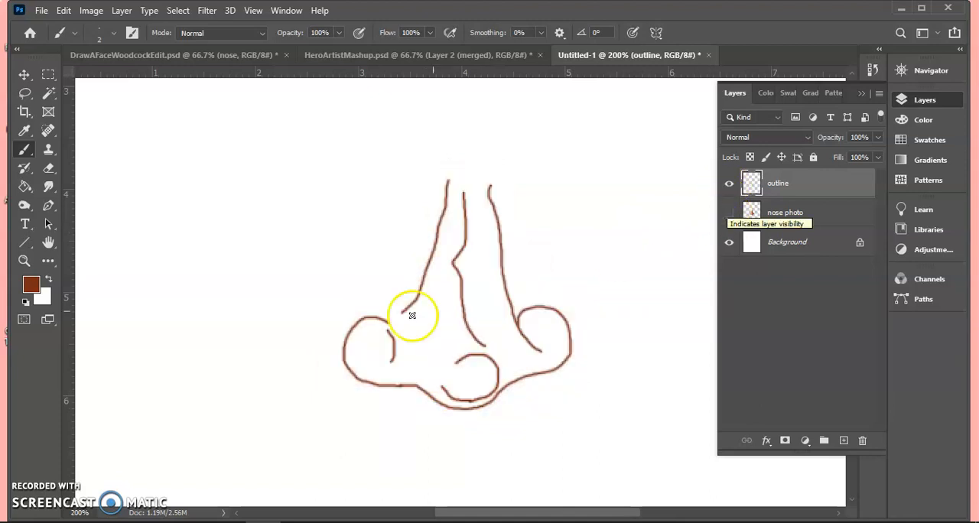
left_click(730, 214)
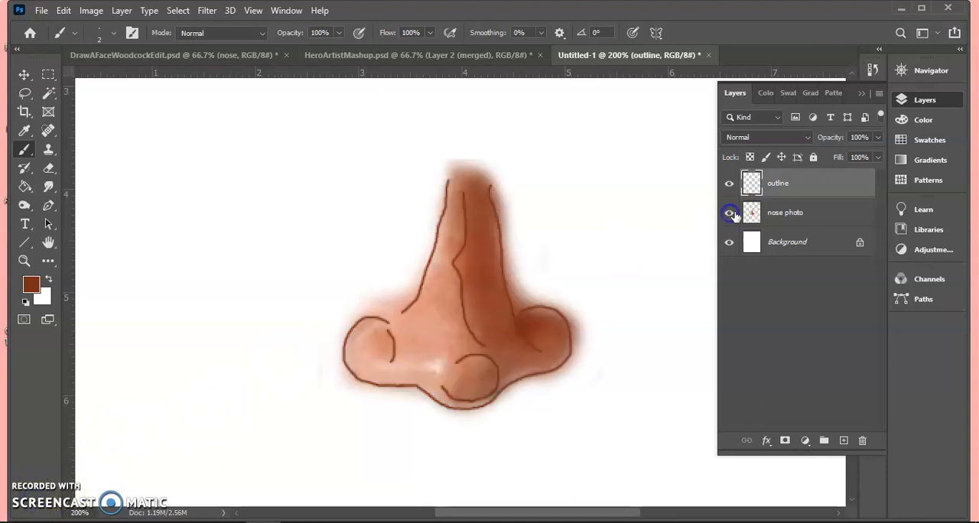
- Add a layer named "shading" above the nose photo and paint the lower highlight in sampled pale pink with a 6 px brush
left_click(782, 216)
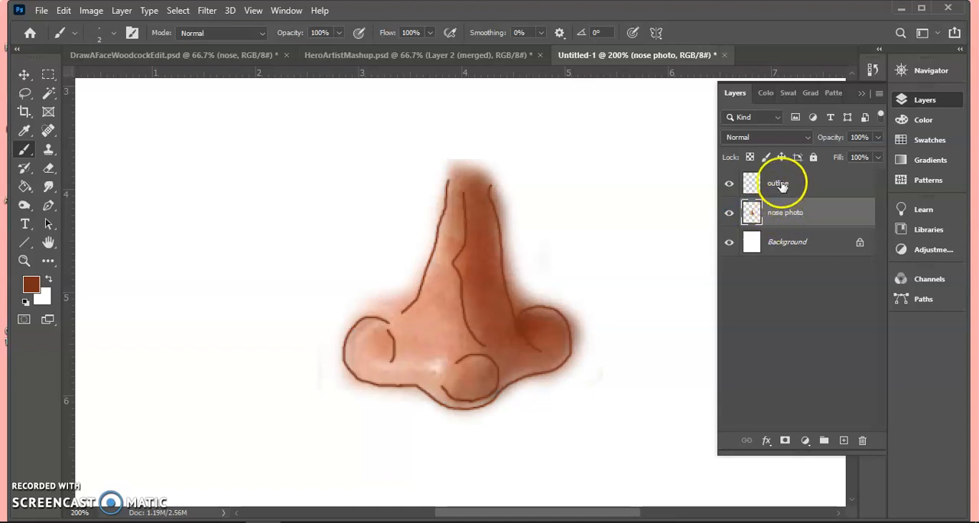
left_click(844, 441)
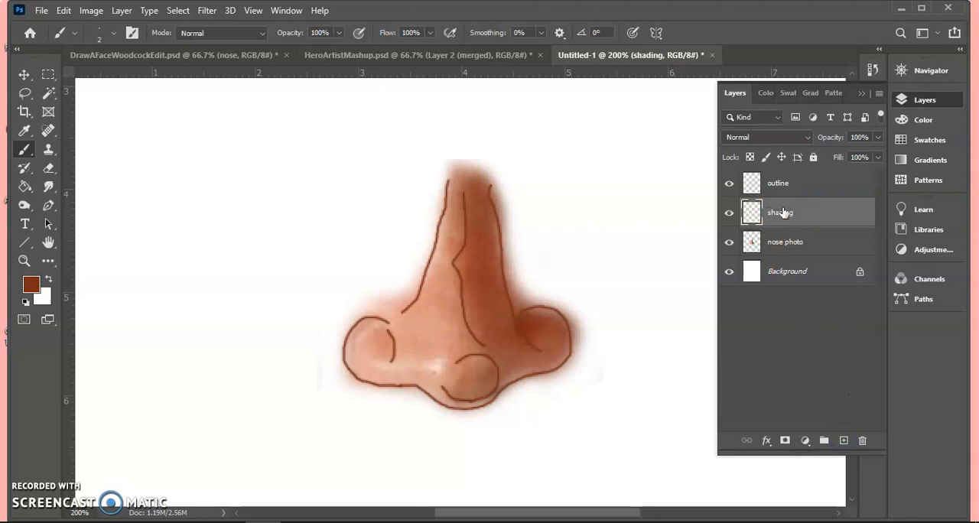
left_click(24, 129)
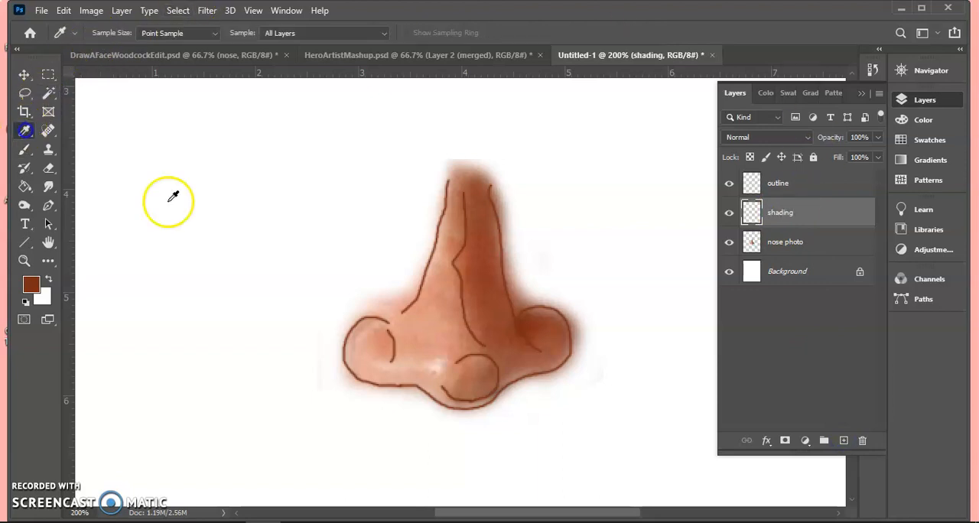
left_click(435, 368)
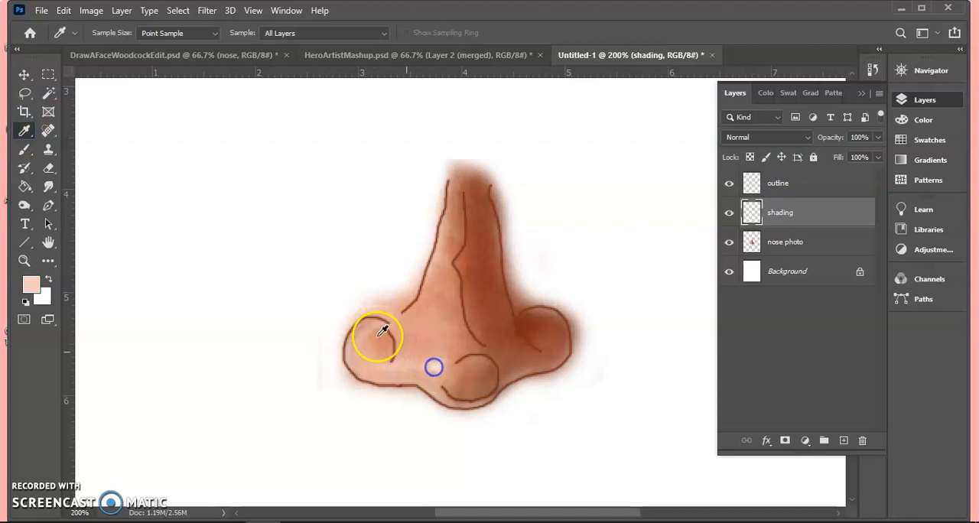
left_click(25, 150)
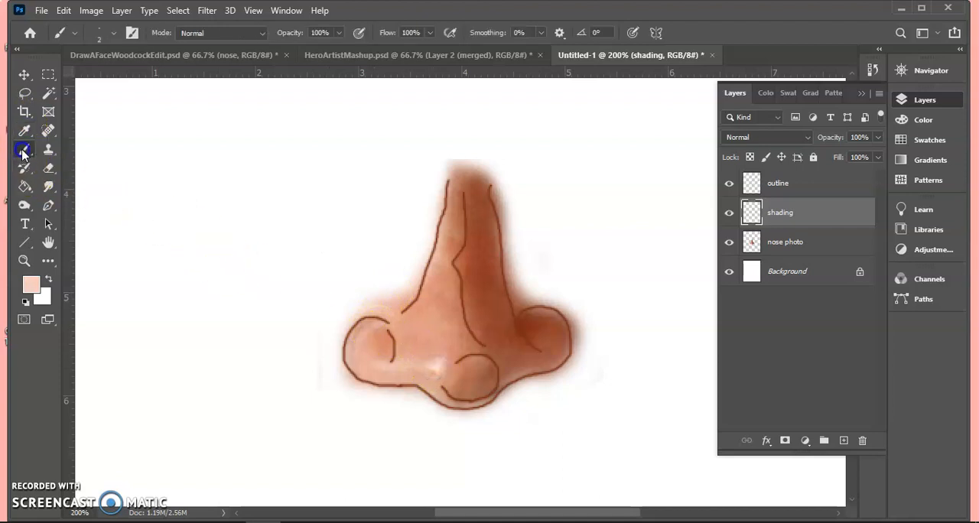
left_click(112, 33)
mouse_move(333, 358)
left_mouse_down()
mouse_move(376, 378)
mouse_move(434, 365)
left_mouse_up()
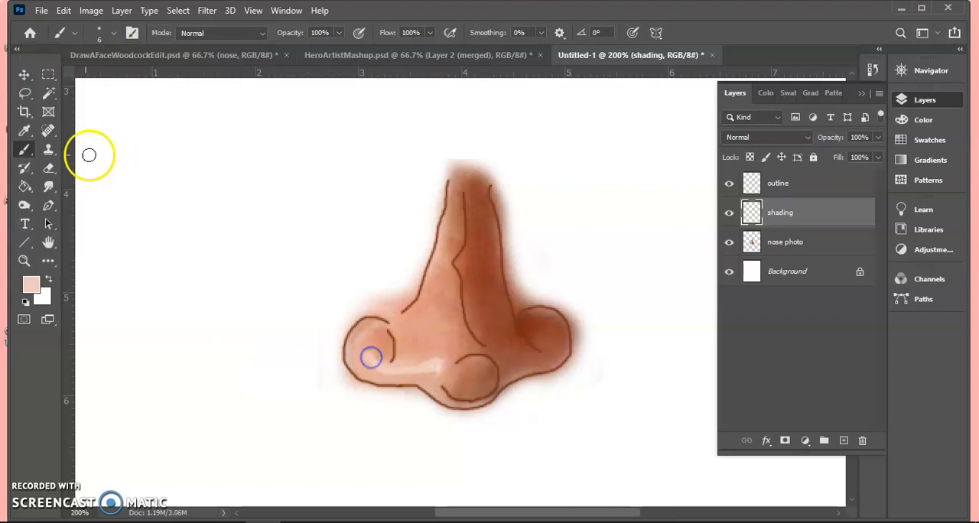
- Paint the left nostril and the nose's lower left edge with orange and lighter peach tones sampled from those areas
left_click(25, 131)
left_click(370, 345)
left_click(26, 155)
mouse_move(428, 364)
left_mouse_down()
mouse_move(371, 344)
mouse_move(383, 357)
left_mouse_up()
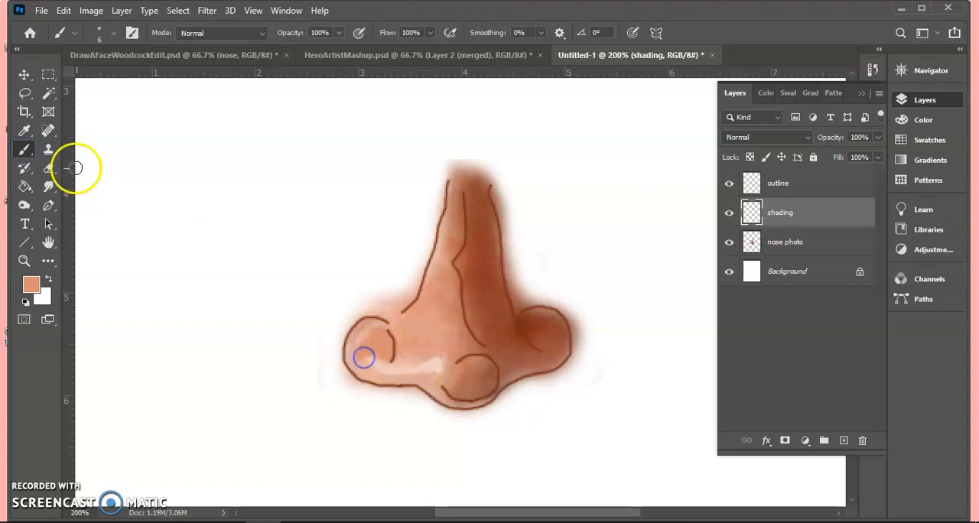
left_click(26, 131)
left_click(379, 377)
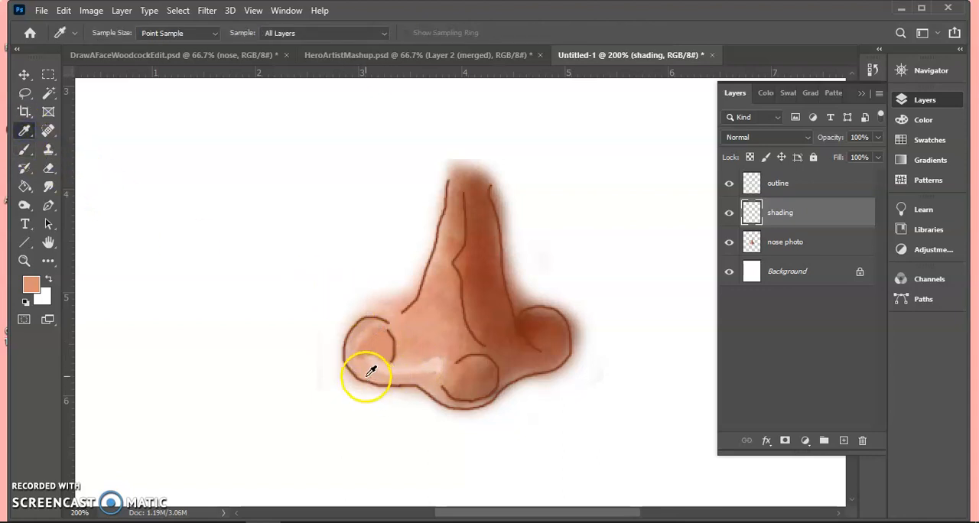
left_click(23, 150)
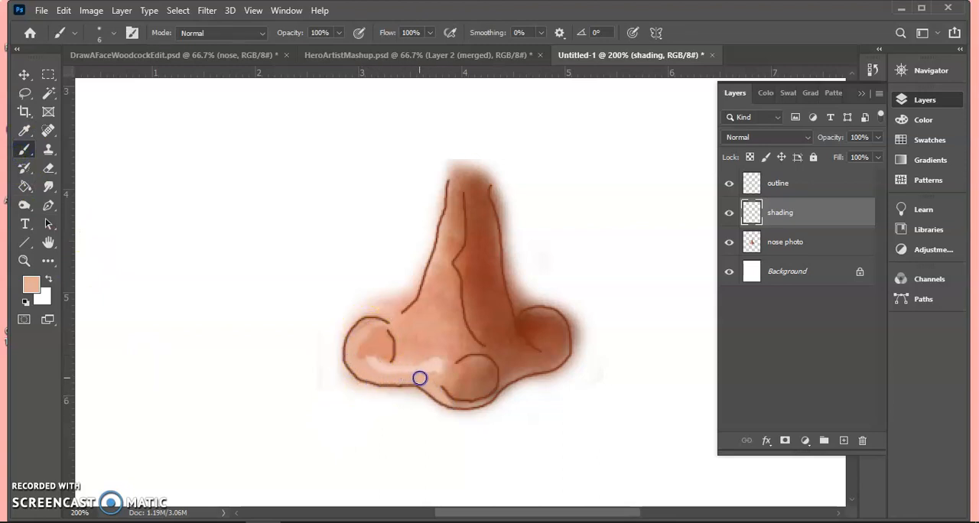
- Sample brown from the nose tip and shade the tip, bridge and darker right side with brush strokes in sampled tones
left_click(24, 131)
left_click(482, 376)
left_click(23, 150)
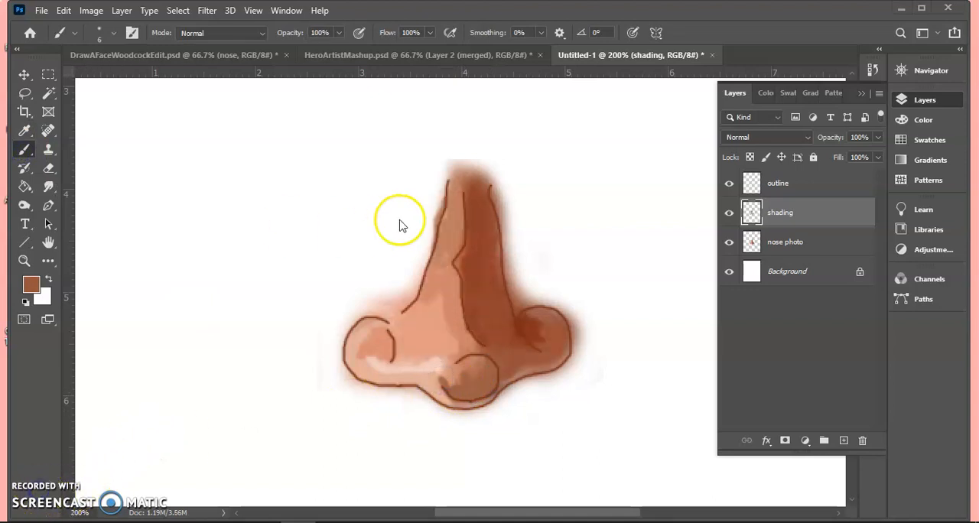
- Hide the nose photo layer and add a new layer between it and the shading layer
left_click(729, 244)
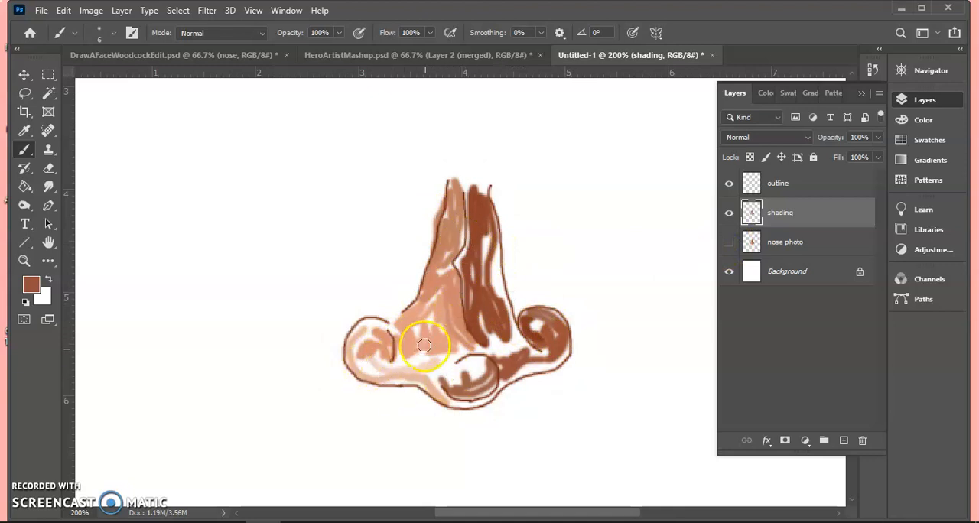
left_click(764, 246)
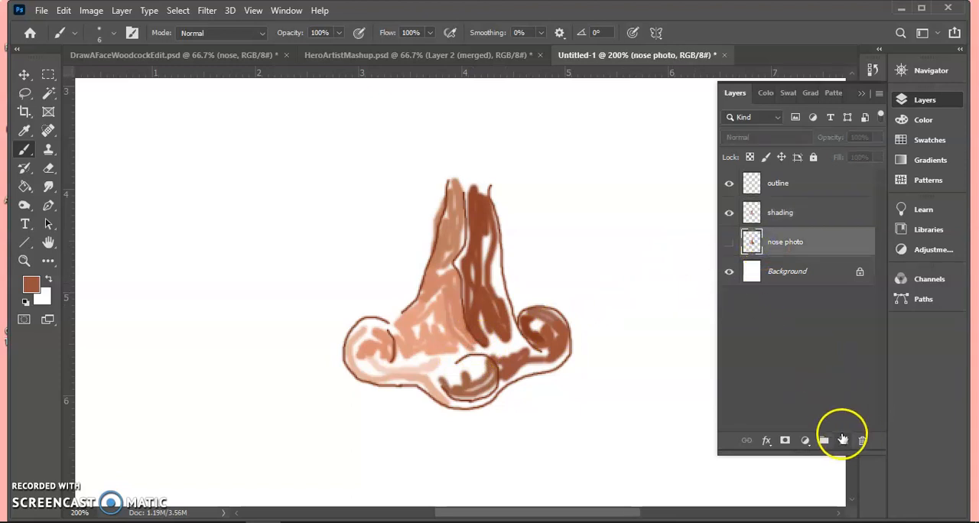
left_click(844, 440)
left_click(729, 272)
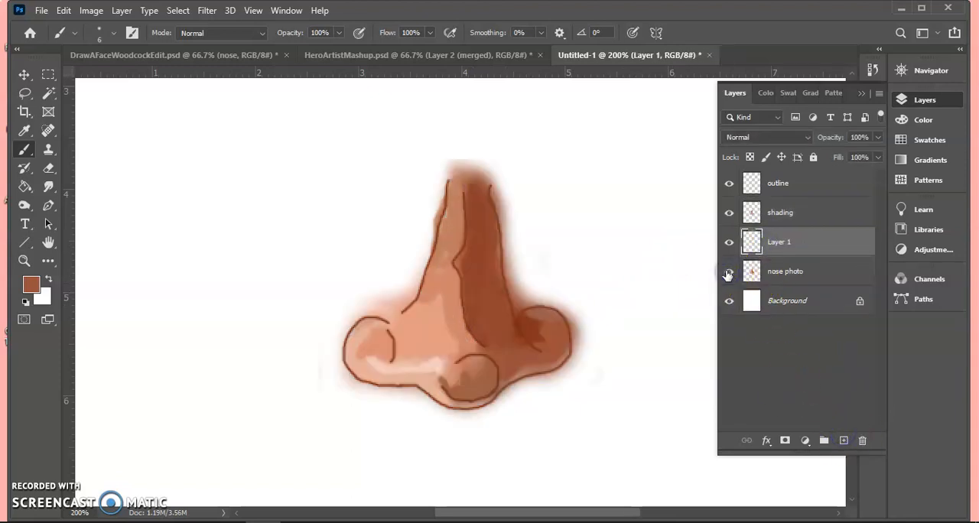
left_click(727, 273)
left_click(729, 213)
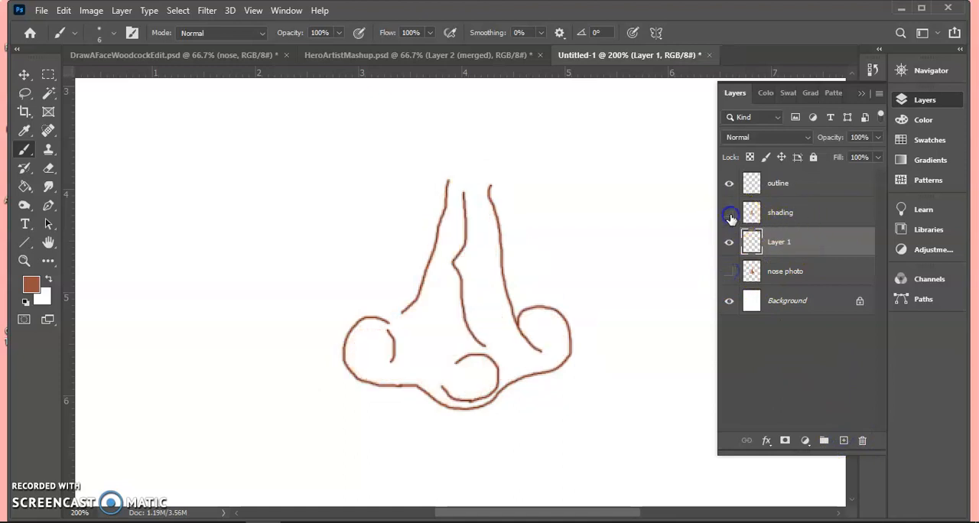
left_click(730, 214)
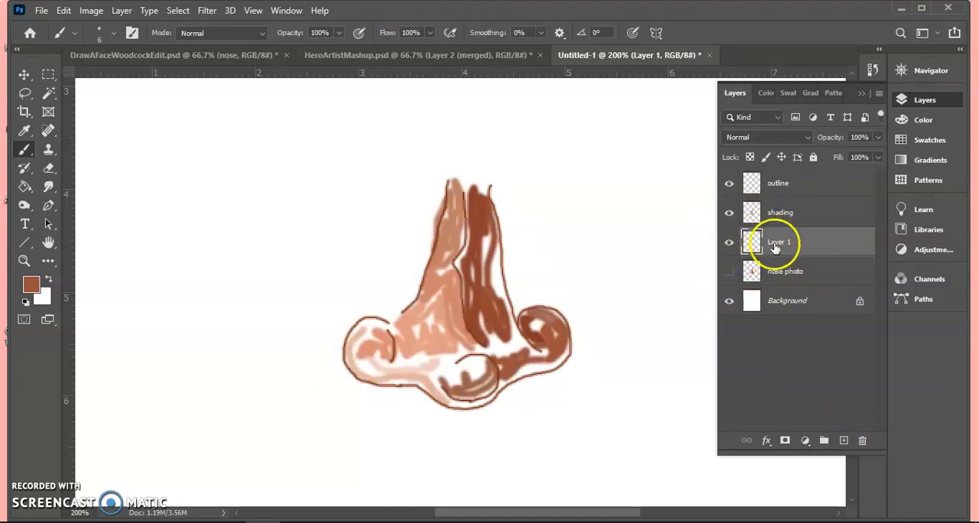
- Paint a sampled peach base over the nose on the new layer with a 20 px Soft Round brush and name the layer "solid"
left_click(24, 131)
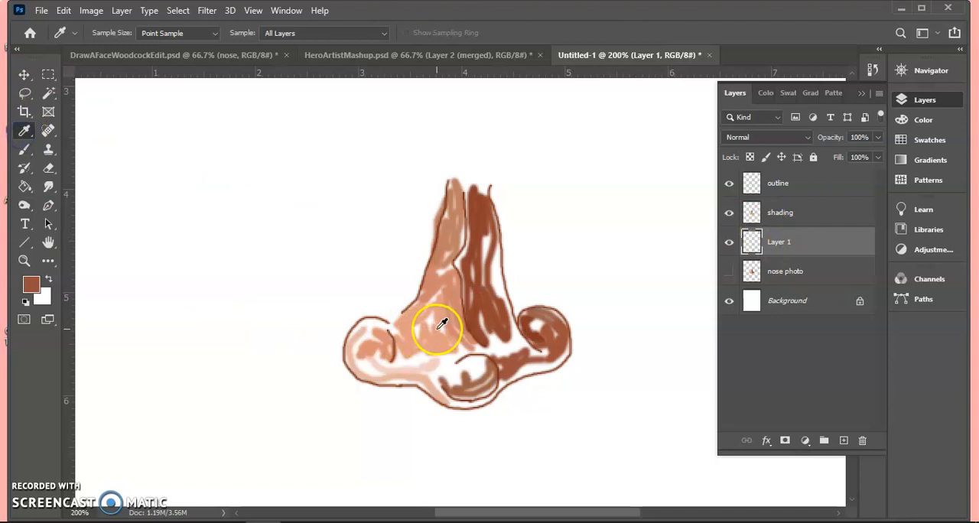
left_click_drag(450, 338, 429, 322)
left_click(22, 153)
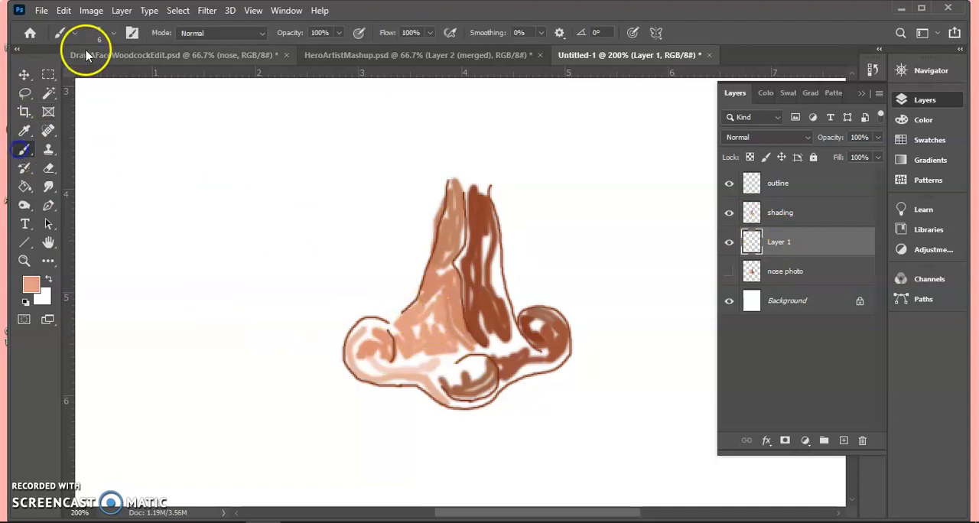
left_click(105, 33)
left_click_drag(96, 74, 105, 77)
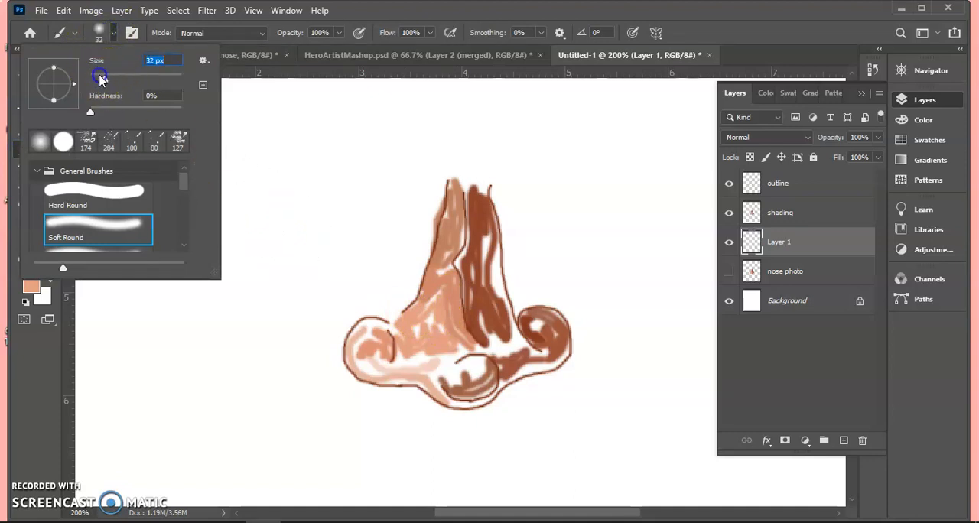
left_click(380, 337)
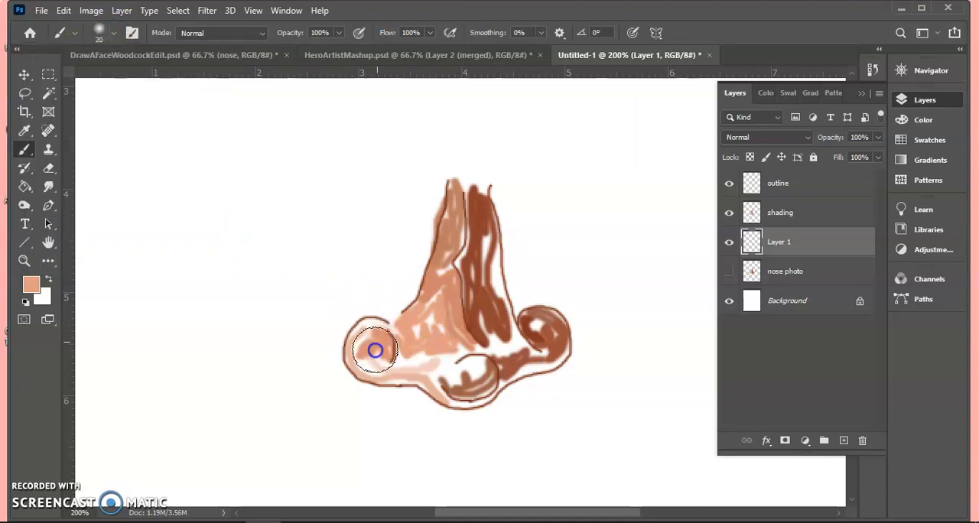
mouse_move(366, 343)
left_mouse_down()
mouse_move(391, 355)
mouse_move(432, 350)
mouse_move(389, 366)
mouse_move(434, 351)
mouse_move(440, 317)
mouse_move(427, 342)
mouse_move(464, 195)
mouse_move(497, 319)
mouse_move(452, 370)
mouse_move(472, 389)
mouse_move(461, 372)
mouse_move(477, 387)
mouse_move(482, 375)
mouse_move(465, 388)
mouse_move(444, 370)
mouse_move(405, 372)
mouse_move(435, 364)
mouse_move(465, 392)
mouse_move(497, 358)
mouse_move(531, 359)
mouse_move(551, 344)
mouse_move(540, 324)
mouse_move(528, 333)
mouse_move(550, 343)
mouse_move(528, 358)
mouse_move(489, 361)
mouse_move(516, 348)
mouse_move(482, 324)
mouse_move(501, 344)
mouse_move(484, 387)
mouse_move(464, 392)
mouse_move(398, 371)
mouse_move(439, 363)
mouse_move(470, 376)
mouse_move(499, 372)
mouse_move(553, 358)
mouse_move(562, 340)
mouse_move(523, 350)
mouse_move(482, 325)
mouse_move(488, 377)
mouse_move(449, 370)
mouse_move(406, 341)
mouse_move(459, 278)
mouse_move(472, 323)
left_mouse_up()
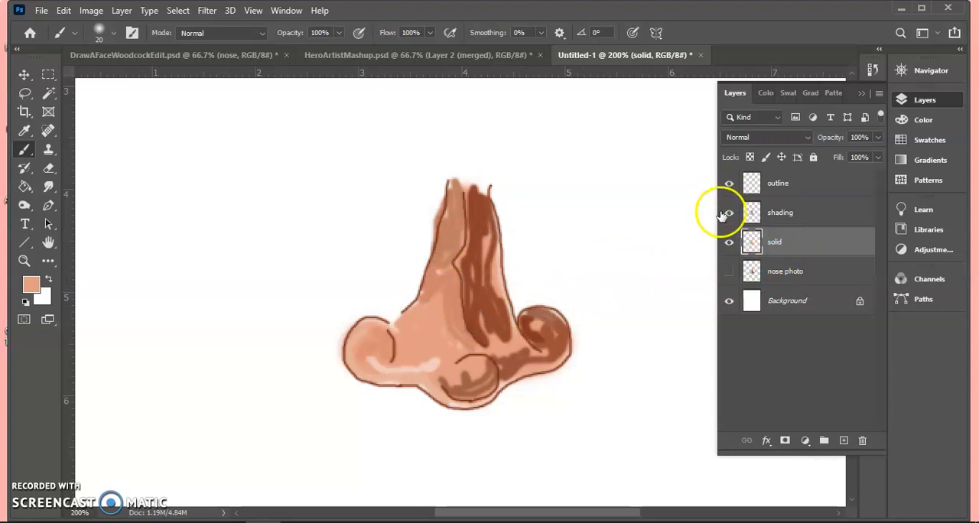
- Set up the Smudge tool on the shading layer with a 14 px Soft Round brush and 37% strength
left_click(780, 213)
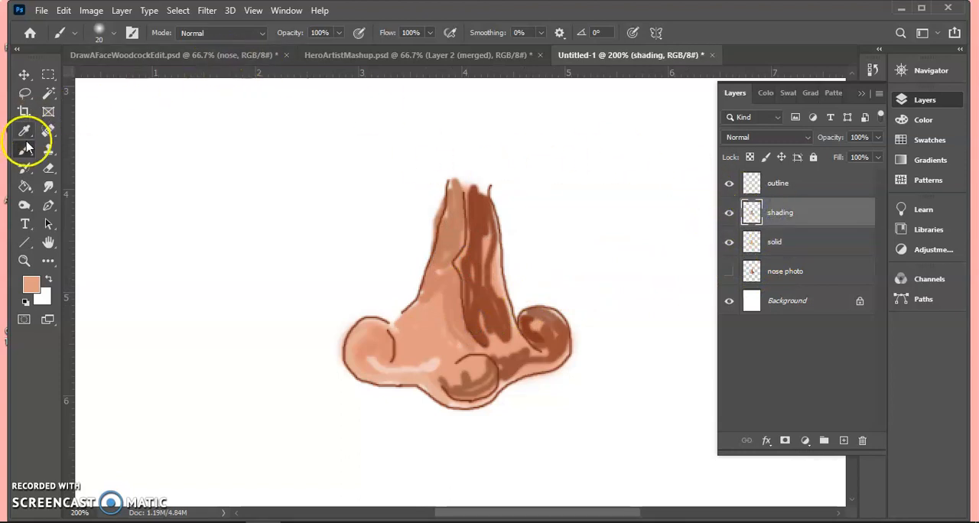
left_click(47, 187)
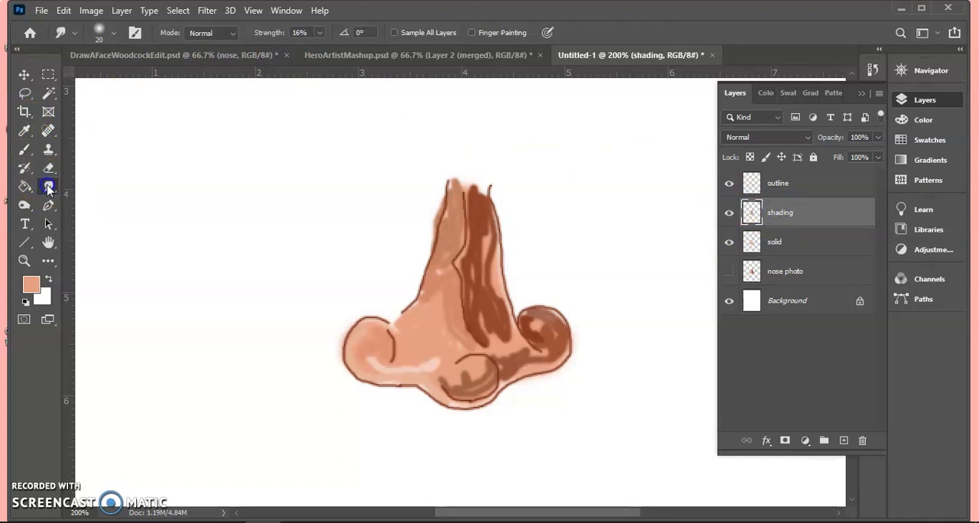
right_click(48, 187)
left_click(85, 215)
left_click(113, 33)
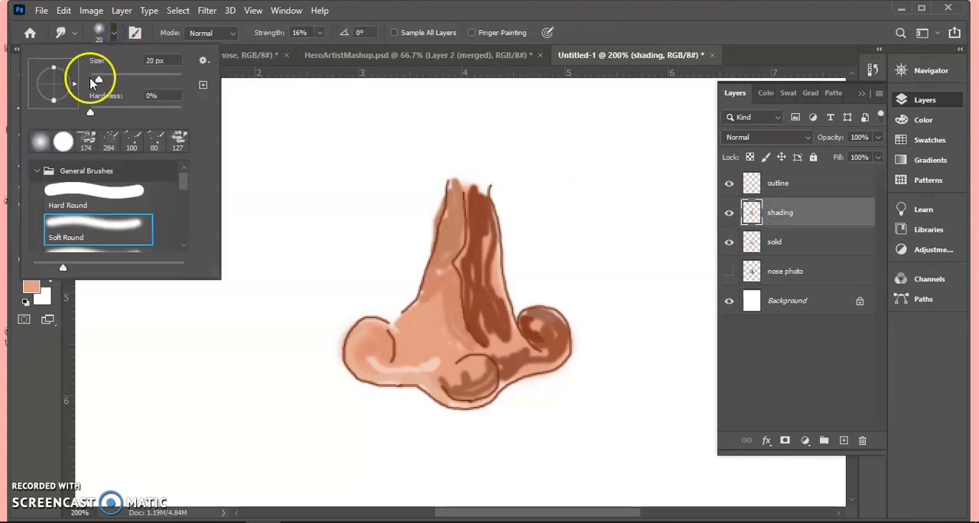
left_click_drag(96, 81, 96, 81)
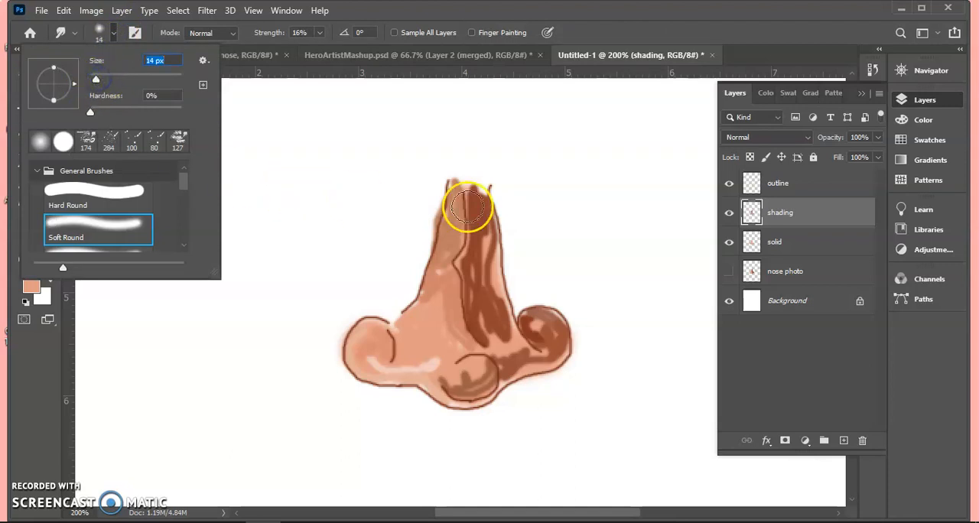
left_click(320, 37)
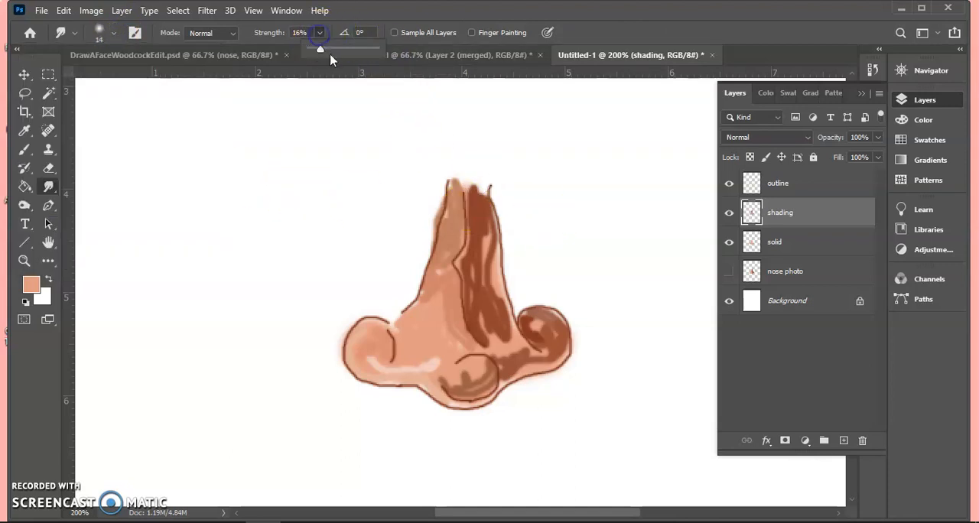
left_click_drag(334, 50, 334, 49)
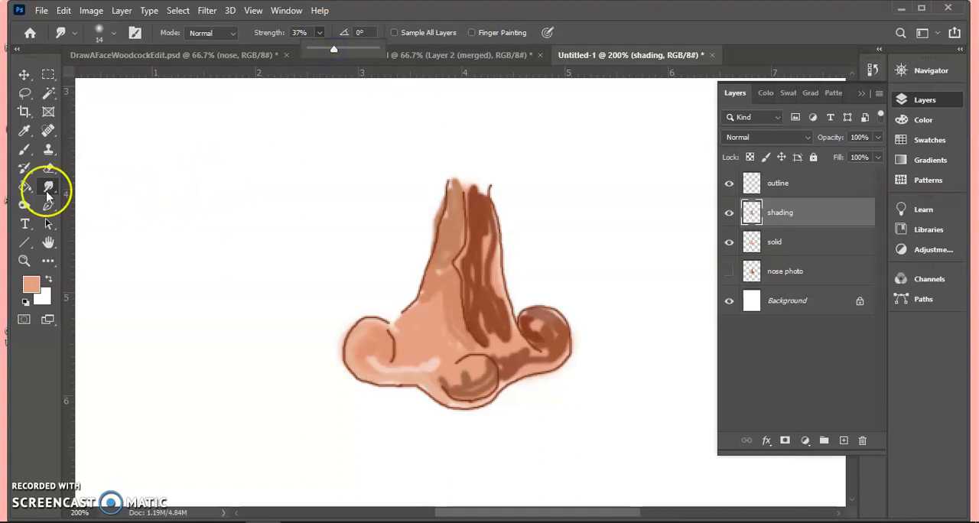
left_click(112, 34)
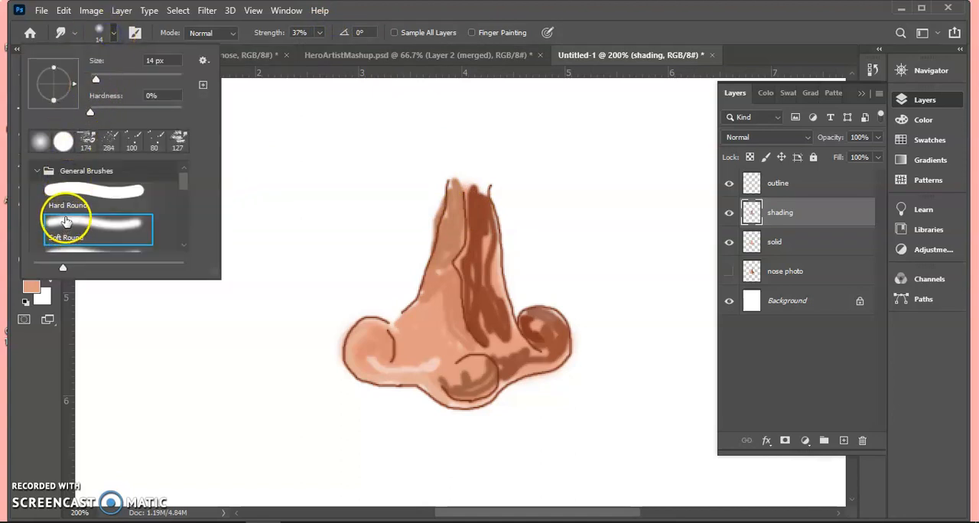
left_click(368, 12)
- Smudge the dark strokes on the right side of the painted nose's bridge and in the right nostril
mouse_move(479, 278)
left_mouse_down()
mouse_move(463, 252)
mouse_move(488, 253)
mouse_move(465, 247)
mouse_move(484, 246)
mouse_move(470, 240)
mouse_move(478, 218)
mouse_move(468, 212)
mouse_move(477, 250)
left_mouse_up()
mouse_move(479, 234)
left_mouse_down()
mouse_move(476, 275)
mouse_move(478, 237)
mouse_move(466, 273)
mouse_move(479, 335)
mouse_move(464, 311)
mouse_move(475, 317)
mouse_move(488, 311)
mouse_move(466, 312)
mouse_move(470, 303)
mouse_move(499, 296)
mouse_move(462, 295)
mouse_move(499, 287)
mouse_move(475, 310)
left_mouse_up()
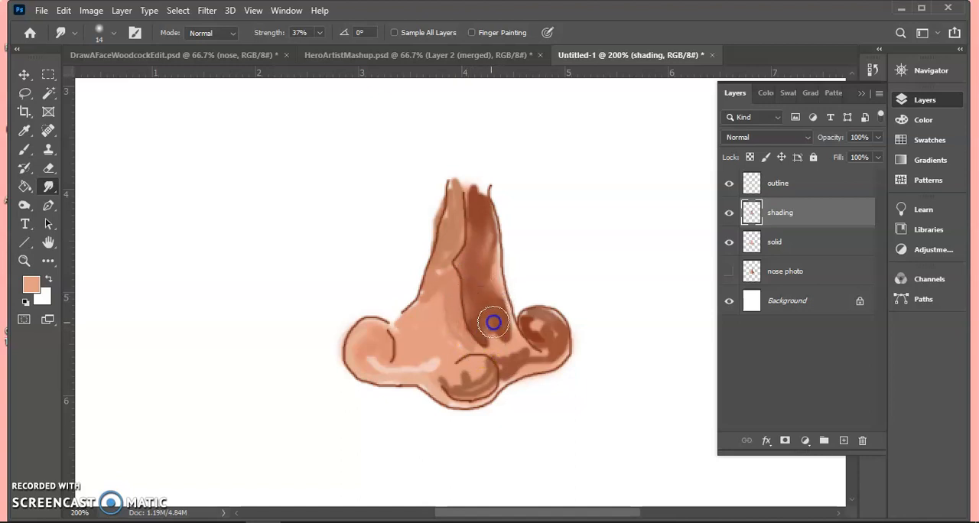
left_click_drag(472, 317, 452, 301)
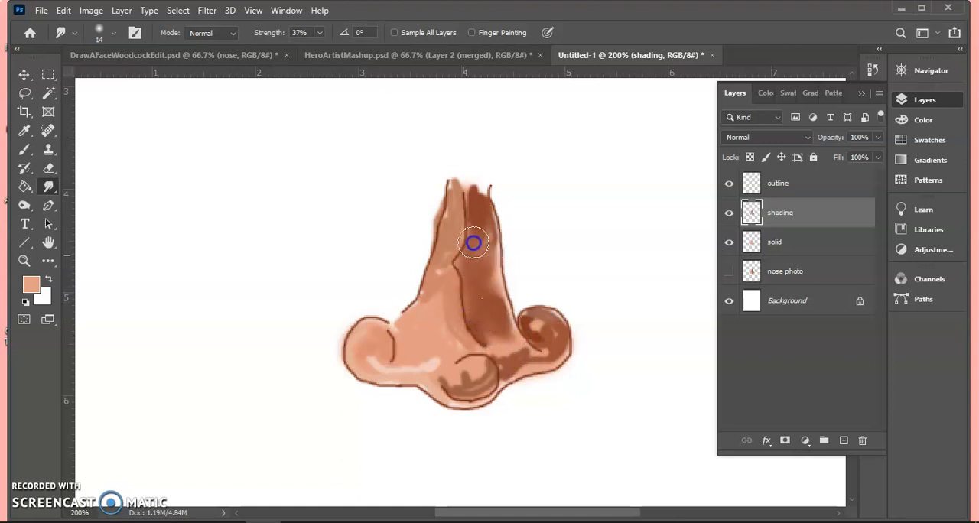
mouse_move(474, 208)
left_mouse_down()
mouse_move(477, 267)
mouse_move(475, 234)
mouse_move(505, 301)
mouse_move(496, 232)
mouse_move(526, 343)
mouse_move(495, 285)
mouse_move(501, 311)
mouse_move(494, 276)
left_mouse_up()
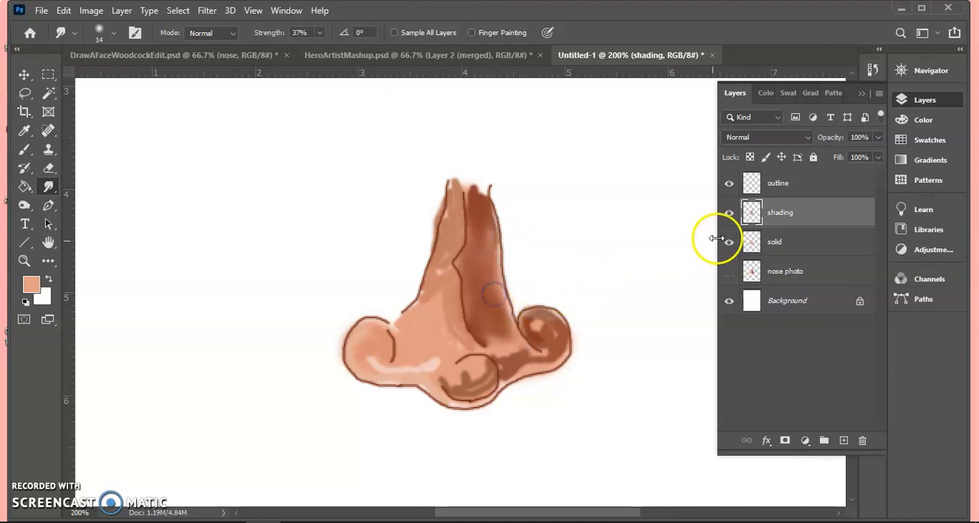
left_click(729, 213)
left_click(729, 213)
mouse_move(559, 318)
left_mouse_down()
mouse_move(471, 289)
mouse_move(475, 275)
mouse_move(492, 320)
mouse_move(468, 290)
mouse_move(497, 347)
mouse_move(479, 307)
mouse_move(498, 342)
mouse_move(489, 288)
mouse_move(543, 342)
mouse_move(525, 321)
mouse_move(540, 325)
mouse_move(528, 333)
mouse_move(544, 324)
mouse_move(548, 348)
mouse_move(536, 324)
mouse_move(556, 335)
mouse_move(534, 319)
mouse_move(549, 317)
mouse_move(558, 337)
mouse_move(547, 316)
mouse_move(537, 321)
mouse_move(564, 323)
mouse_move(557, 335)
mouse_move(546, 321)
mouse_move(554, 331)
mouse_move(558, 317)
mouse_move(544, 316)
mouse_move(563, 321)
mouse_move(546, 369)
mouse_move(554, 362)
mouse_move(554, 373)
mouse_move(557, 365)
mouse_move(542, 364)
mouse_move(513, 379)
left_mouse_up()
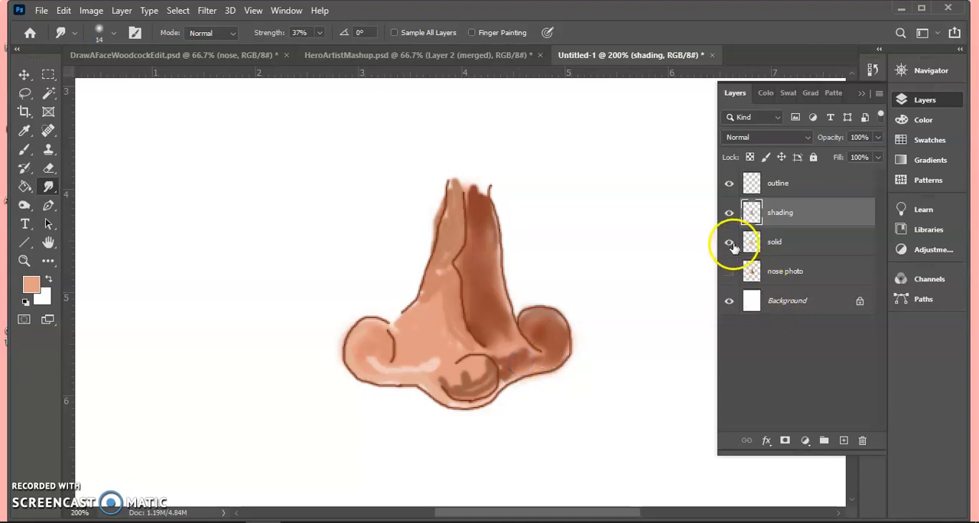
- Show the nose photo layer and move the photo to the left of the painted nose as a reference
left_click(729, 270)
left_click(770, 276)
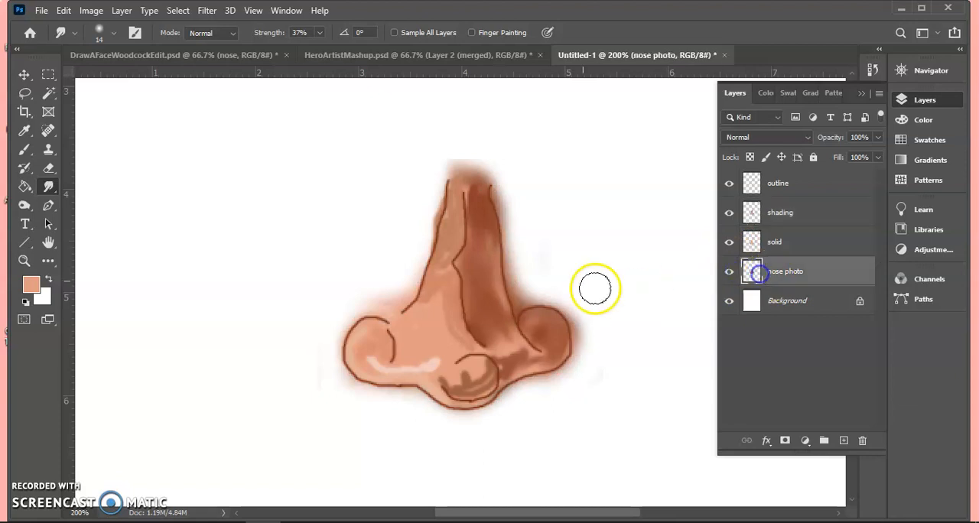
left_click(23, 75)
left_click_drag(454, 160, 203, 159)
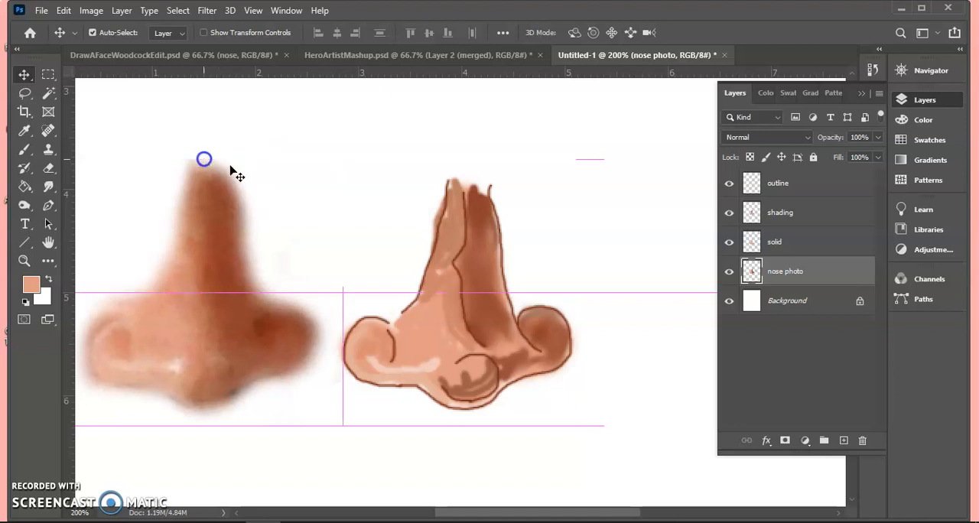
- Smudge the shading layer between the bridge's dark lower end, the nose tip and the right nostril
left_click(769, 213)
left_click(49, 187)
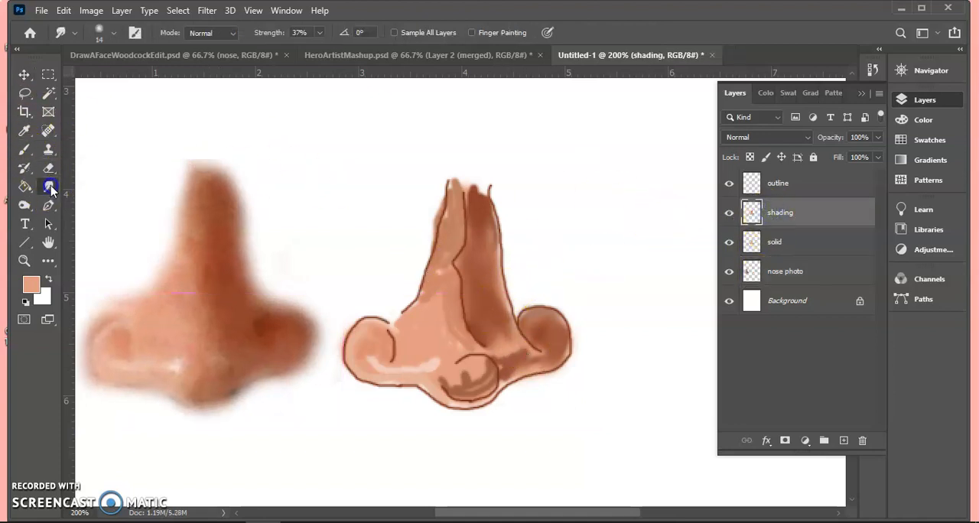
mouse_move(474, 389)
left_mouse_down()
mouse_move(482, 367)
mouse_move(509, 350)
left_mouse_up()
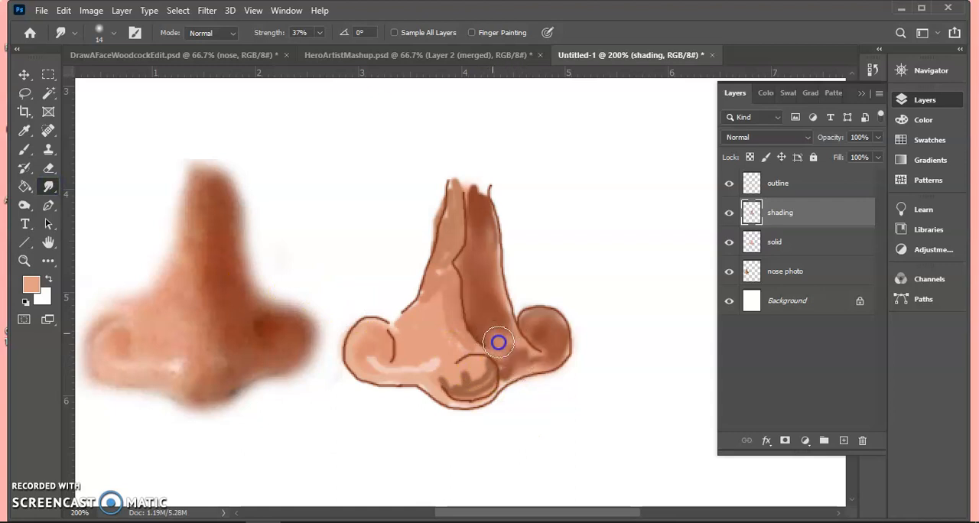
mouse_move(518, 359)
left_mouse_down()
mouse_move(487, 334)
mouse_move(513, 359)
left_mouse_up()
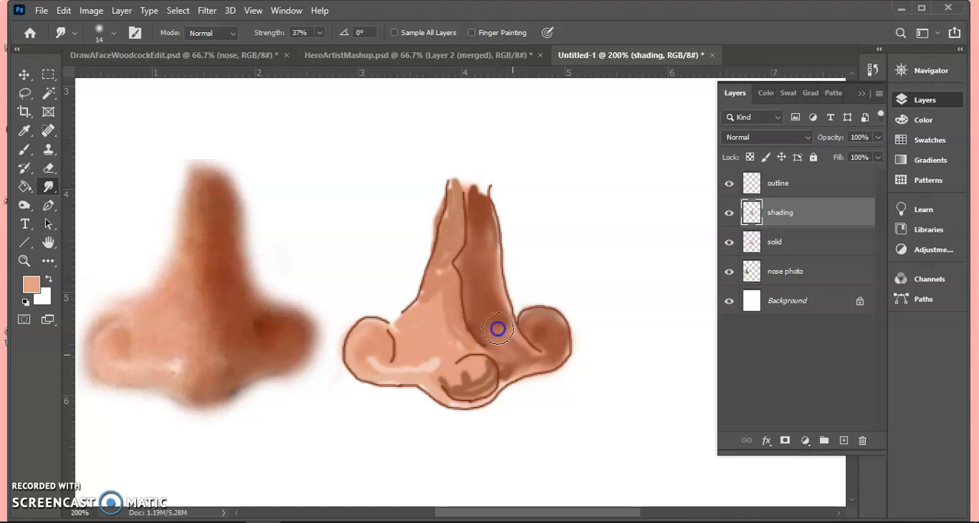
left_click_drag(538, 356, 545, 351)
mouse_move(498, 322)
left_mouse_down()
mouse_move(539, 354)
mouse_move(524, 347)
mouse_move(533, 349)
left_mouse_up()
left_click_drag(487, 324, 498, 333)
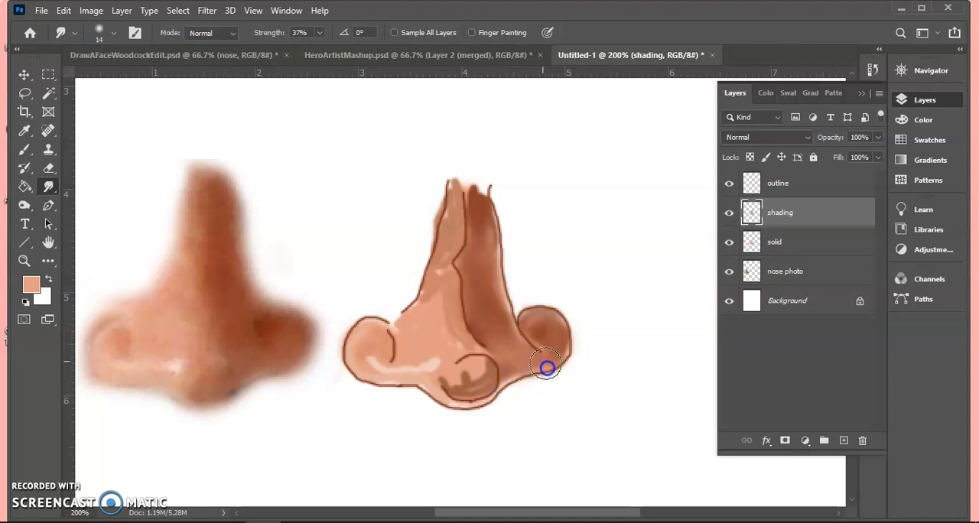
mouse_move(560, 365)
left_mouse_down()
mouse_move(562, 342)
mouse_move(552, 351)
mouse_move(574, 344)
mouse_move(557, 316)
mouse_move(554, 330)
mouse_move(535, 312)
mouse_move(540, 336)
mouse_move(537, 323)
mouse_move(515, 322)
mouse_move(538, 338)
left_mouse_up()
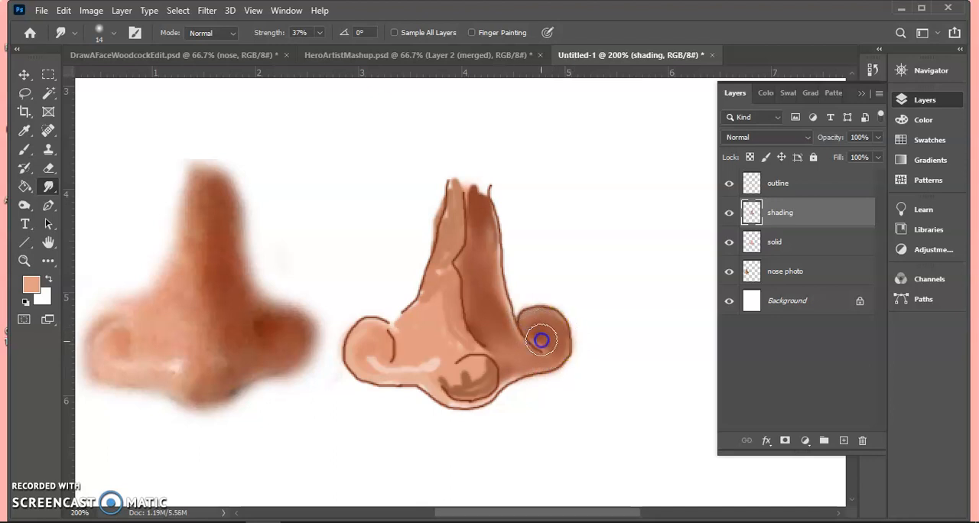
- Smudge the light tones on the nose's left side and tip and along the centre line up the bridge
mouse_move(442, 283)
left_mouse_down()
mouse_move(492, 294)
mouse_move(494, 356)
mouse_move(465, 369)
mouse_move(463, 387)
mouse_move(434, 382)
mouse_move(435, 393)
mouse_move(474, 391)
mouse_move(450, 409)
mouse_move(468, 410)
mouse_move(518, 376)
mouse_move(455, 402)
mouse_move(443, 370)
mouse_move(438, 392)
mouse_move(416, 363)
mouse_move(369, 368)
mouse_move(390, 374)
mouse_move(357, 357)
mouse_move(358, 338)
mouse_move(379, 335)
mouse_move(369, 354)
mouse_move(394, 350)
mouse_move(400, 364)
mouse_move(438, 351)
mouse_move(395, 365)
mouse_move(441, 351)
mouse_move(418, 360)
mouse_move(460, 371)
mouse_move(454, 384)
mouse_move(481, 369)
mouse_move(478, 395)
mouse_move(434, 382)
mouse_move(474, 365)
mouse_move(472, 376)
mouse_move(456, 364)
mouse_move(470, 351)
mouse_move(464, 341)
mouse_move(426, 342)
mouse_move(441, 323)
mouse_move(432, 298)
mouse_move(449, 282)
mouse_move(452, 339)
mouse_move(424, 344)
mouse_move(451, 349)
left_mouse_up()
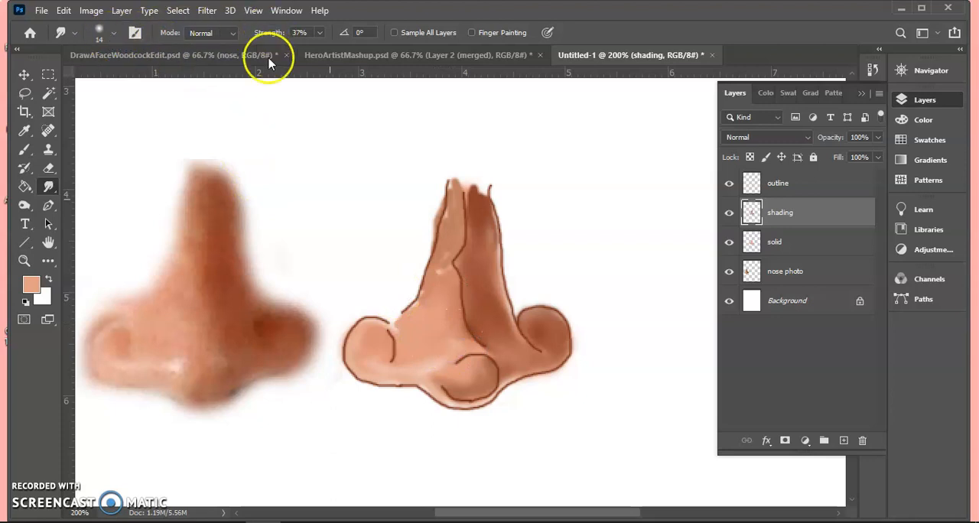
mouse_move(421, 326)
left_mouse_down()
mouse_move(433, 294)
mouse_move(394, 331)
mouse_move(448, 301)
mouse_move(449, 255)
mouse_move(432, 306)
mouse_move(442, 251)
mouse_move(446, 286)
mouse_move(466, 187)
mouse_move(459, 238)
mouse_move(396, 330)
mouse_move(455, 339)
left_mouse_up()
mouse_move(465, 271)
left_mouse_down()
mouse_move(477, 243)
mouse_move(488, 259)
mouse_move(477, 221)
left_mouse_up()
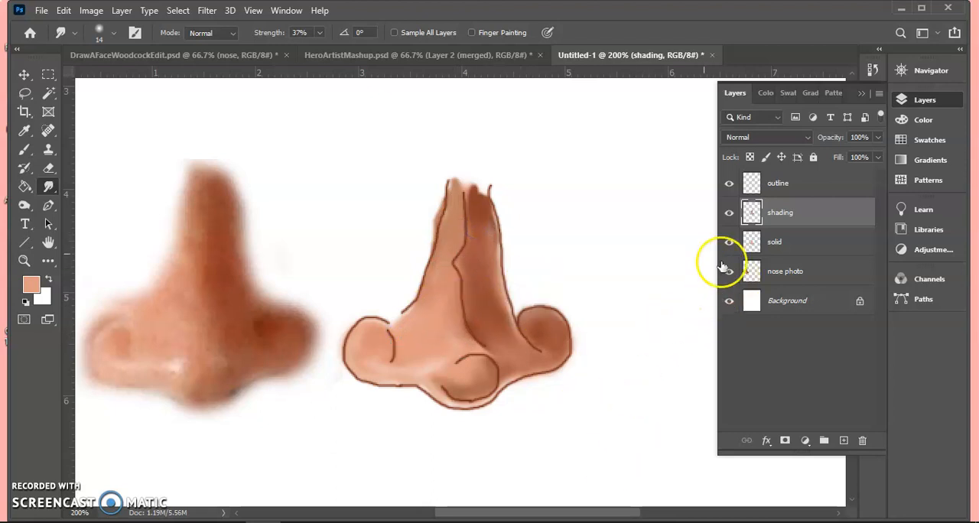
- Hide the outline layer and smudge the nose's left edge and the light-to-dark boundary along the bridge
left_click(729, 183)
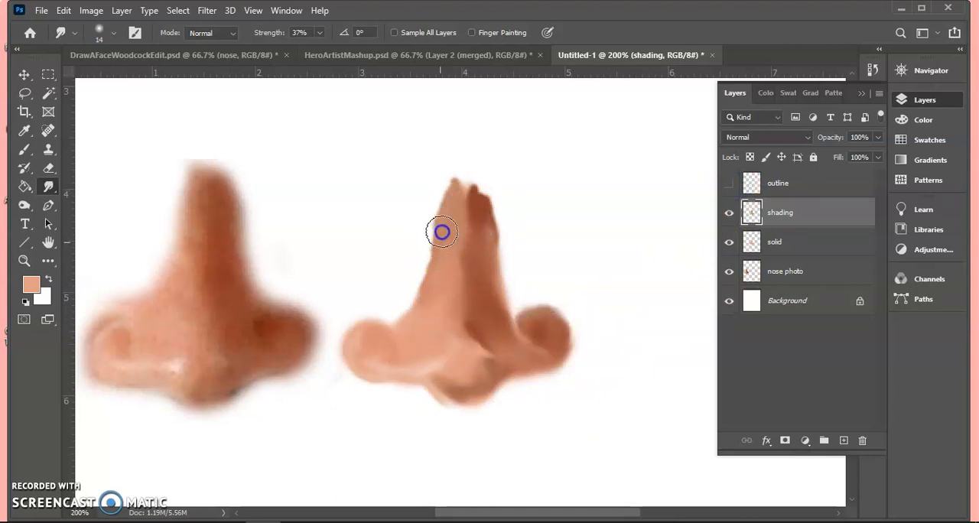
mouse_move(422, 285)
left_mouse_down()
mouse_move(403, 317)
mouse_move(417, 317)
mouse_move(416, 326)
left_mouse_up()
mouse_move(469, 238)
left_mouse_down()
mouse_move(473, 289)
mouse_move(470, 223)
mouse_move(484, 265)
mouse_move(482, 226)
left_mouse_up()
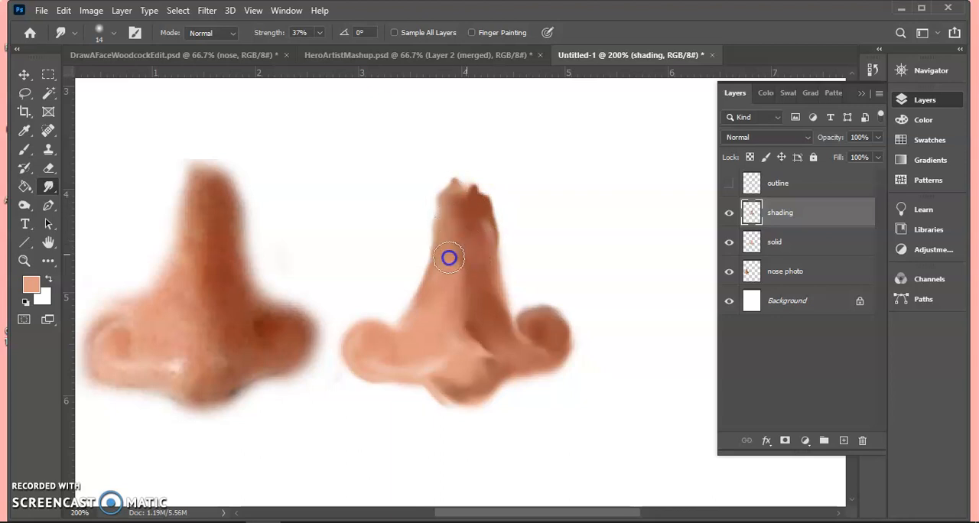
left_click_drag(475, 228, 479, 242)
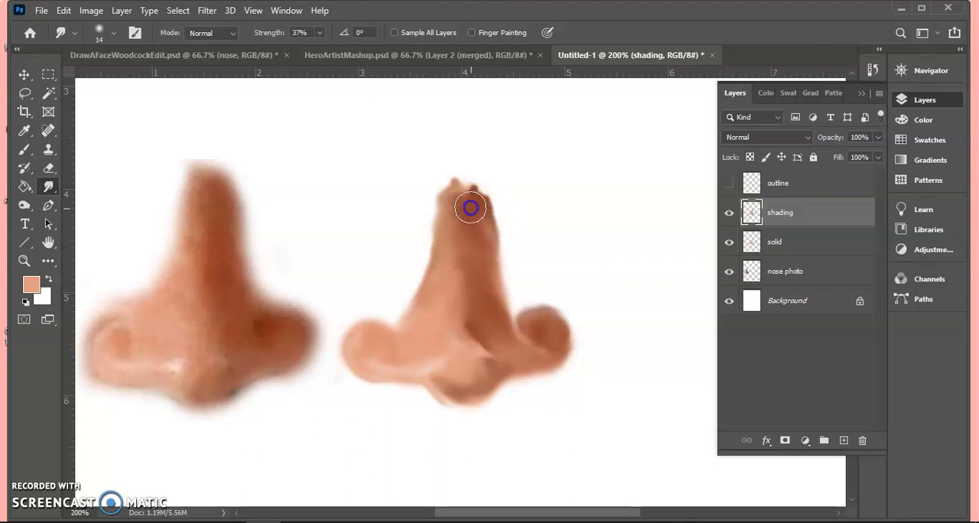
left_click_drag(459, 252, 452, 258)
left_click_drag(477, 298, 455, 302)
- Smudge the tones above the nose tip, beside the left nostril and back up the bridge
left_click_drag(477, 332, 479, 340)
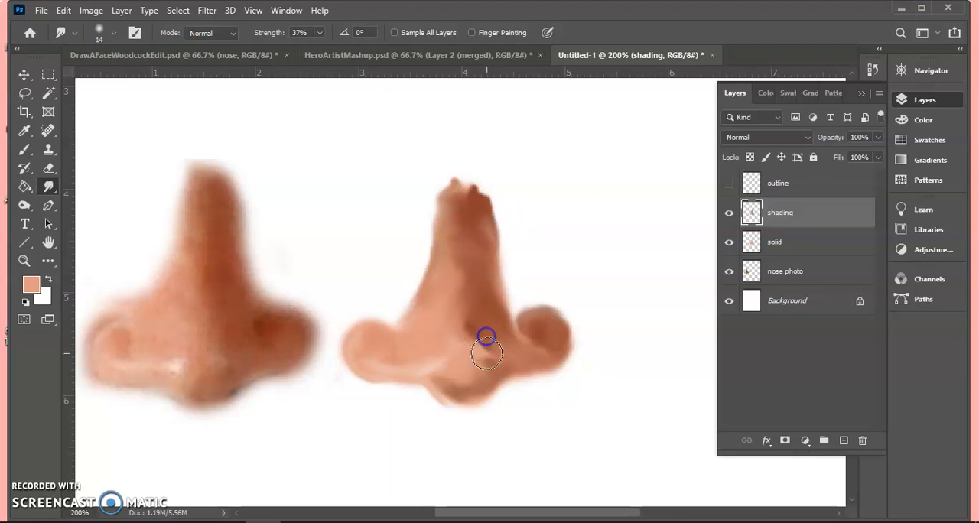
left_click(469, 350)
left_click_drag(449, 360, 457, 352)
left_click_drag(398, 341, 421, 344)
mouse_move(455, 307)
left_mouse_down()
mouse_move(463, 284)
mouse_move(455, 212)
mouse_move(490, 231)
mouse_move(482, 230)
left_mouse_up()
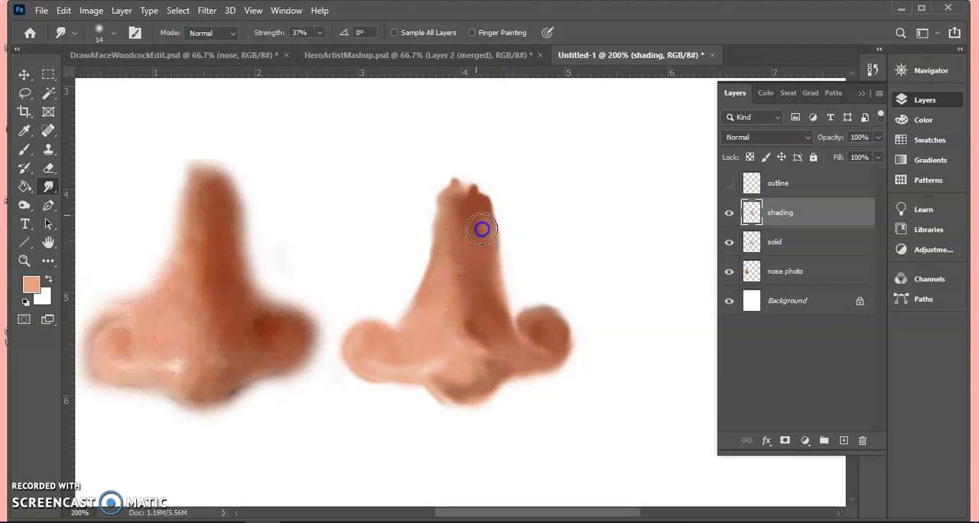
- Set up the Burn tool with a 10 px brush and the Midtones range
left_click(24, 205)
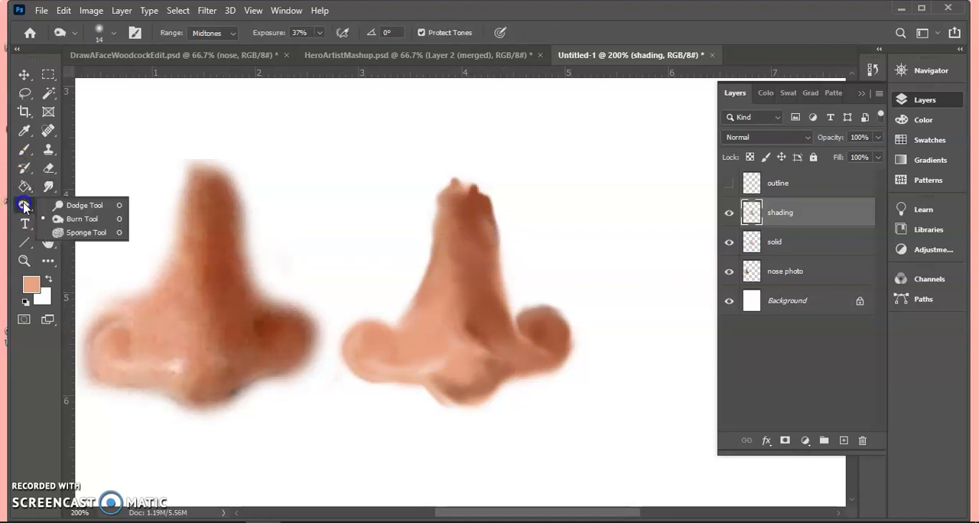
left_click(61, 222)
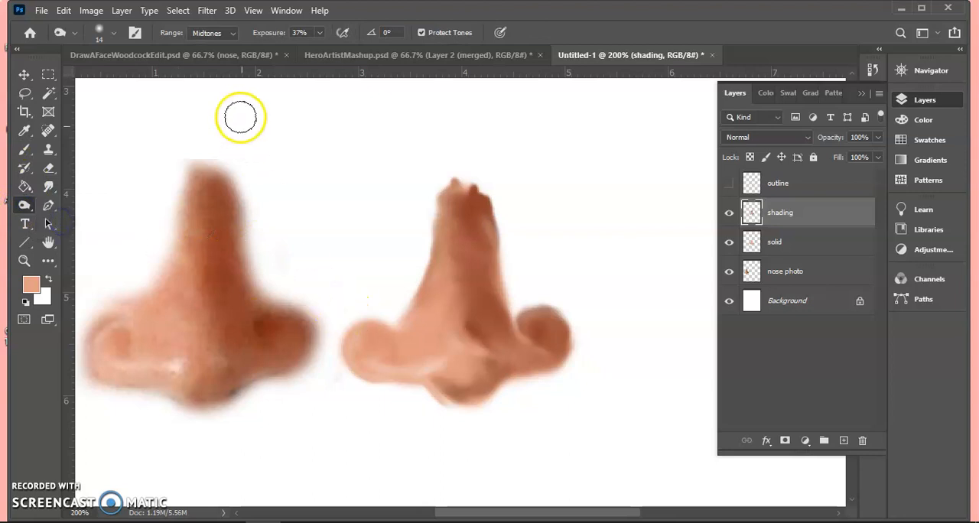
left_click(218, 35)
left_click(218, 35)
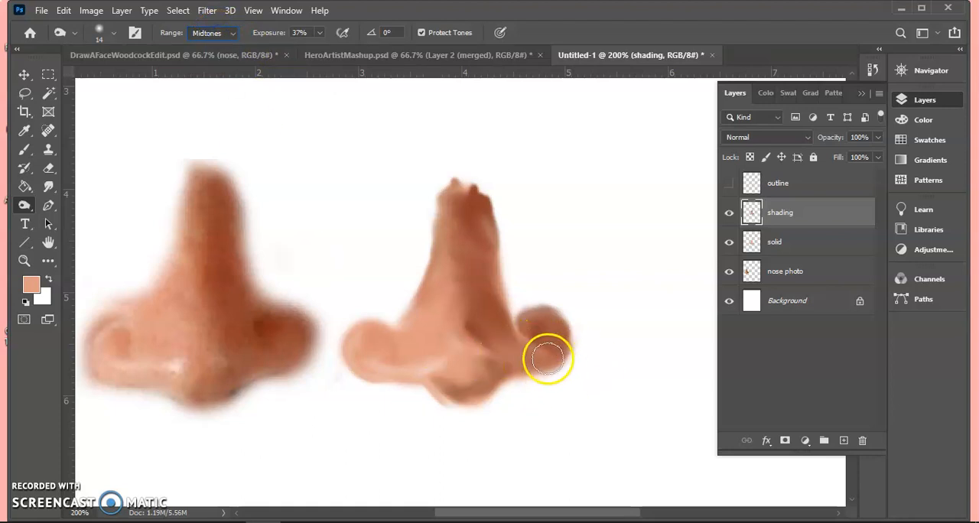
left_click(108, 34)
left_click_drag(95, 75, 94, 83)
left_click(407, 11)
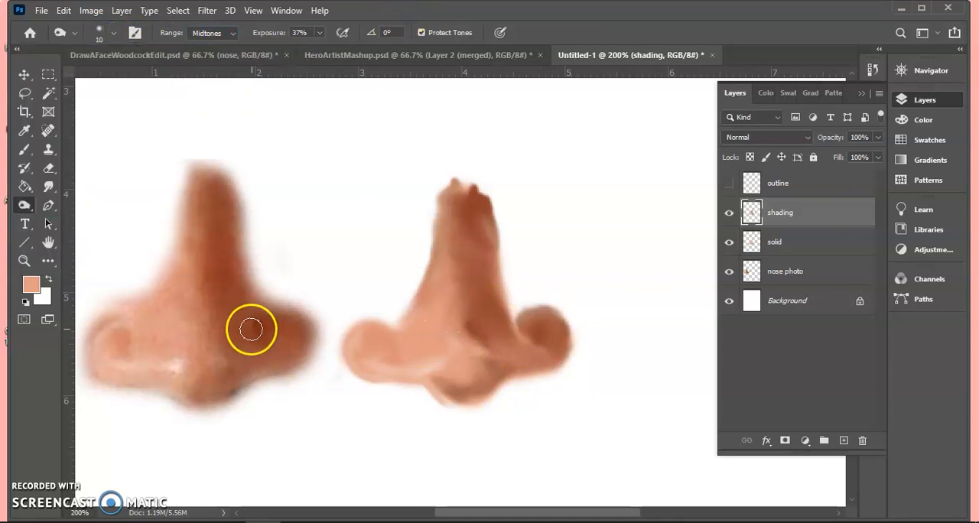
- Burn the right nostril of the painted nose with Midtones strokes to deepen its shadow
mouse_move(554, 351)
left_mouse_down()
mouse_move(528, 342)
mouse_move(520, 324)
mouse_move(538, 312)
mouse_move(567, 326)
mouse_move(538, 311)
mouse_move(525, 341)
left_mouse_up()
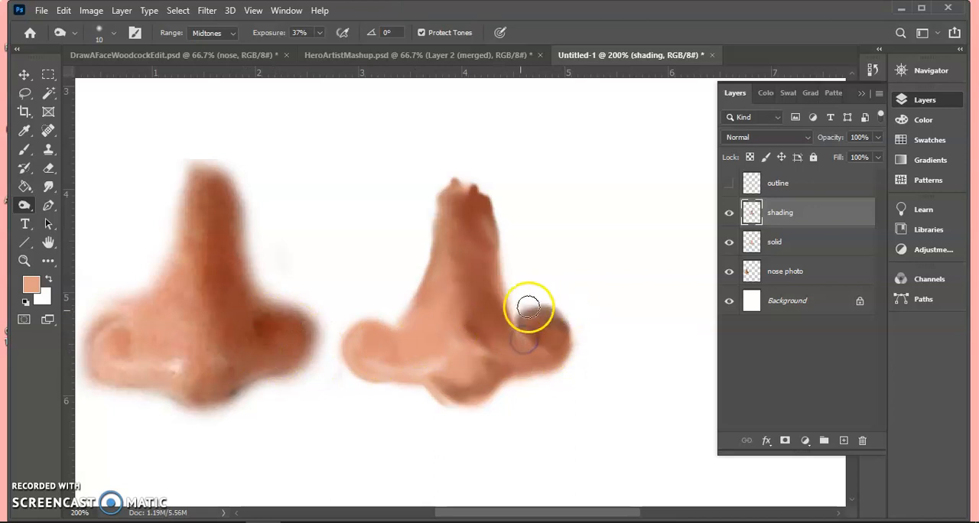
left_click(208, 33)
left_click(213, 56)
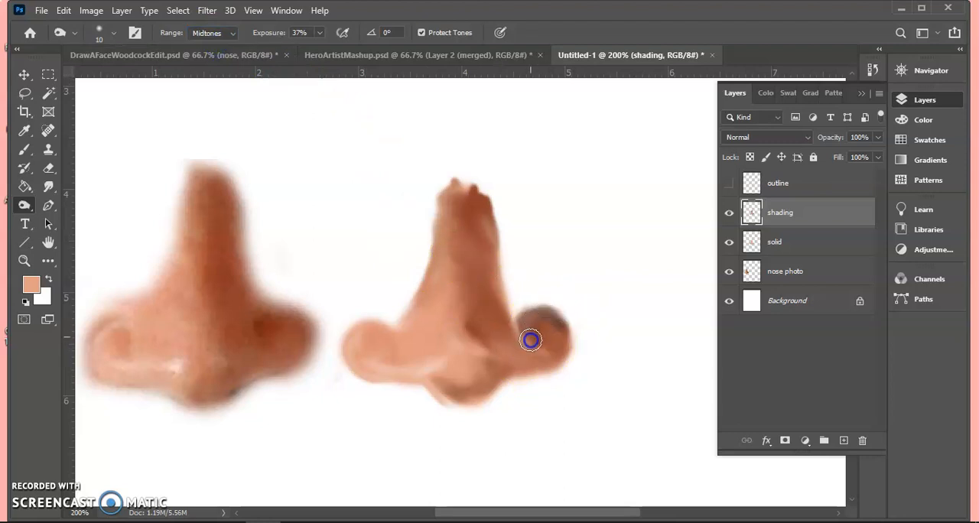
left_click_drag(547, 337, 524, 328)
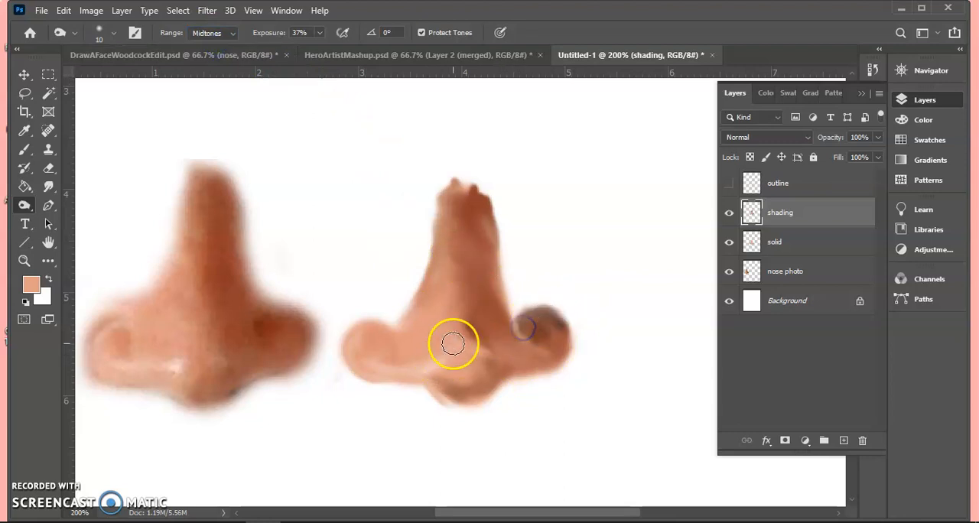
- Burn shadows along the bridge's dark side, around the nose tip and around the left nostril
mouse_move(482, 202)
left_mouse_down()
mouse_move(488, 261)
mouse_move(481, 217)
mouse_move(486, 255)
mouse_move(469, 238)
mouse_move(490, 285)
mouse_move(461, 287)
mouse_move(477, 332)
left_mouse_up()
mouse_move(481, 388)
left_mouse_down()
mouse_move(467, 367)
mouse_move(491, 376)
mouse_move(480, 393)
mouse_move(447, 393)
mouse_move(433, 369)
left_mouse_up()
left_click_drag(389, 332, 398, 354)
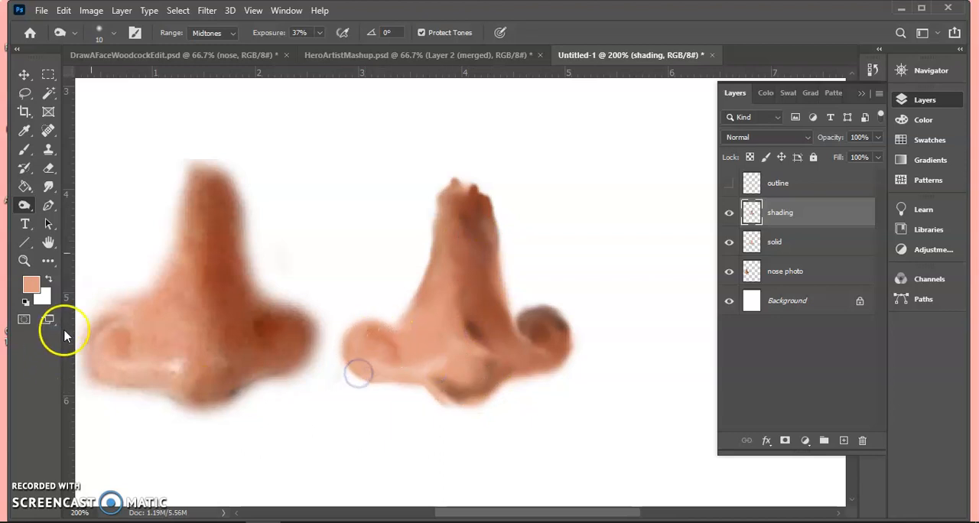
- Dodge the painted nose with the Midtones range beside the bridge, above the tip, in the right nostril and along the left nostril's lower edge
right_click(24, 204)
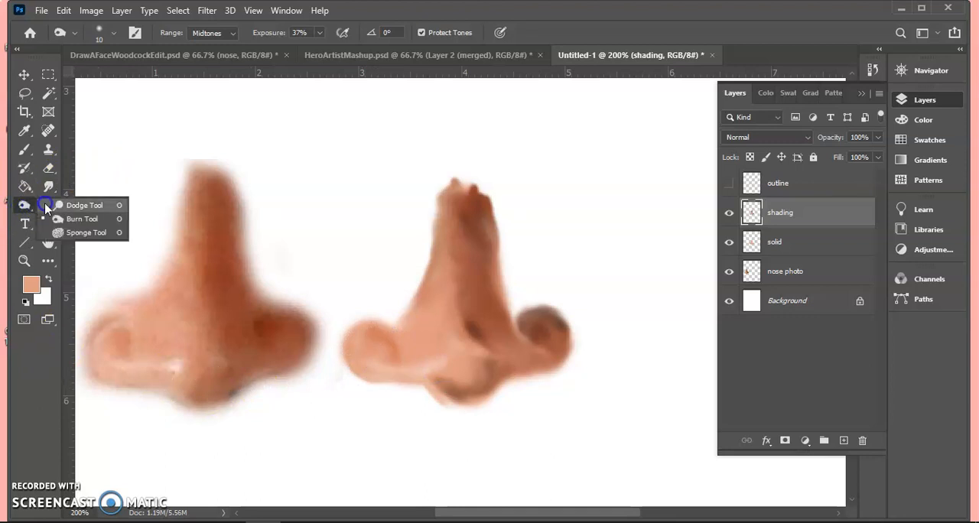
left_click(73, 202)
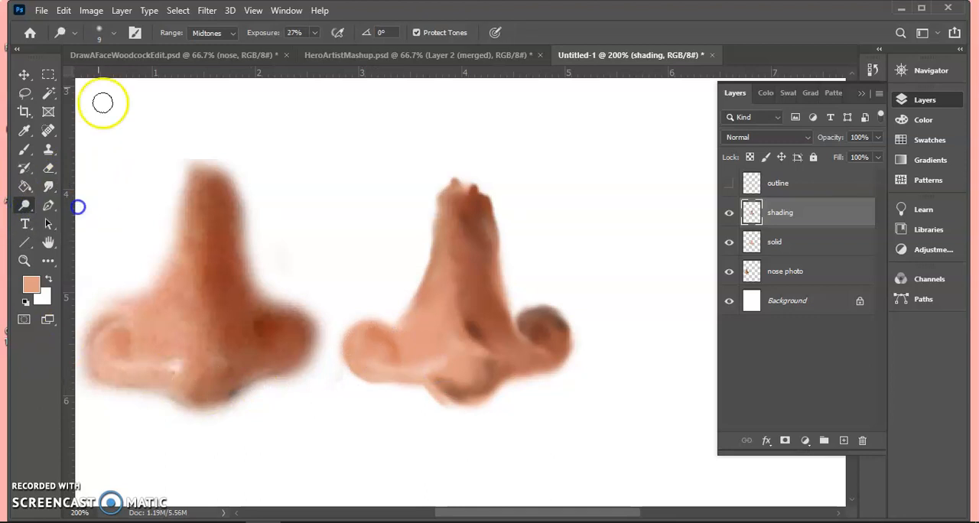
left_click(217, 33)
left_click(208, 52)
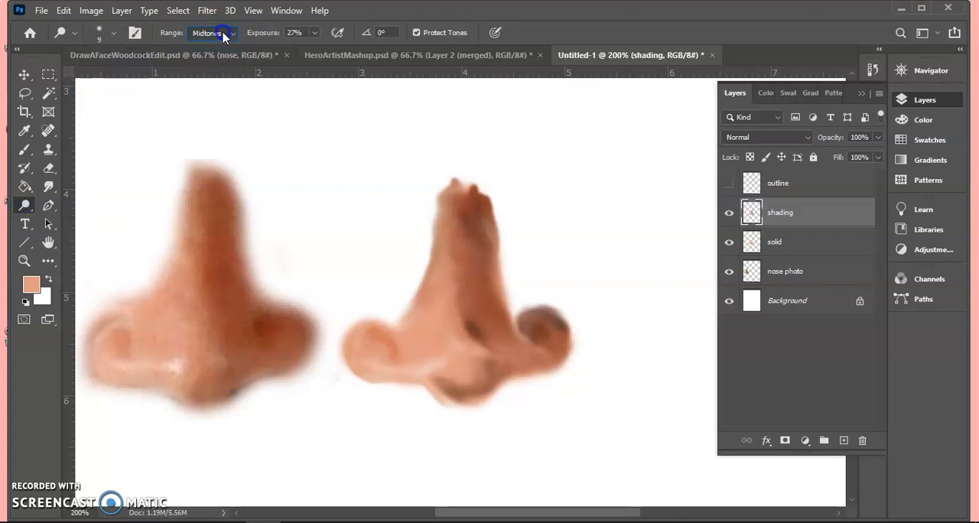
left_click_drag(451, 330, 436, 335)
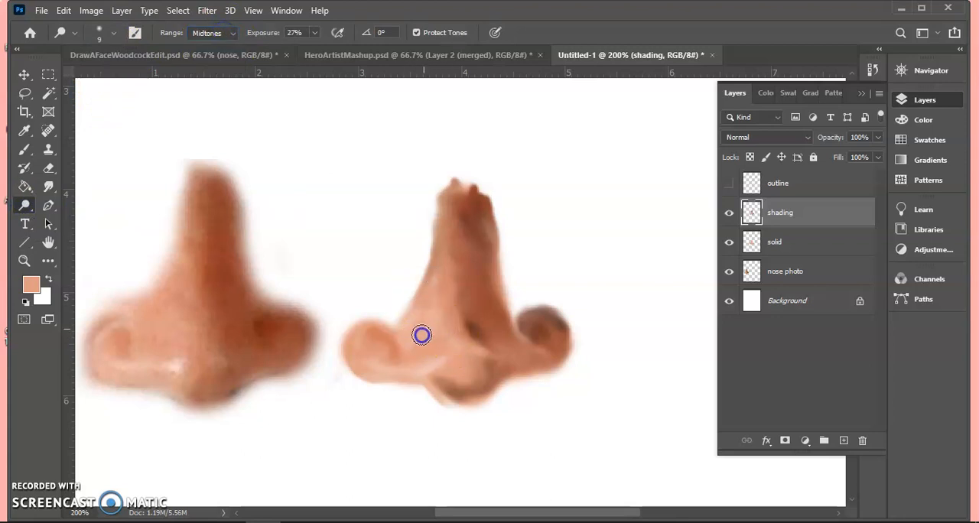
left_click_drag(469, 335, 483, 341)
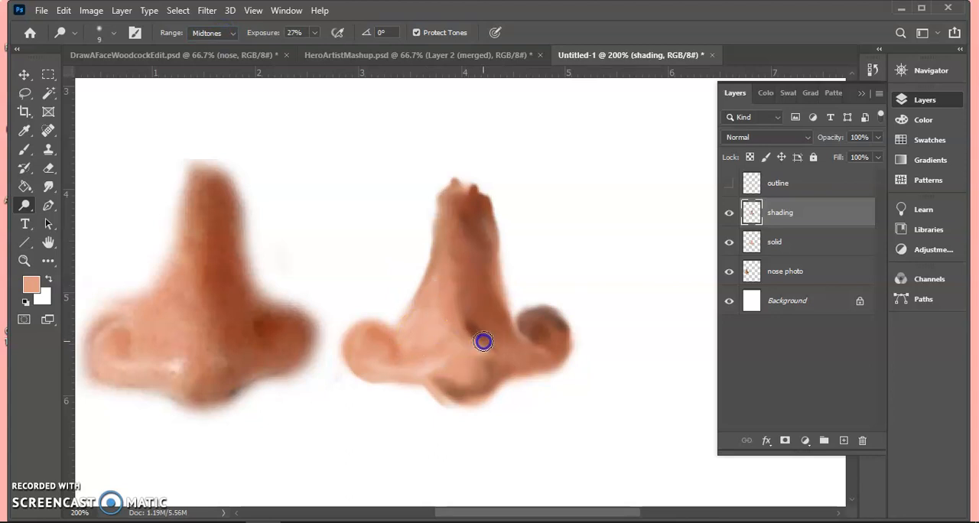
left_click_drag(537, 326, 550, 347)
mouse_move(385, 375)
left_mouse_down()
mouse_move(420, 349)
mouse_move(384, 367)
mouse_move(357, 357)
left_mouse_up()
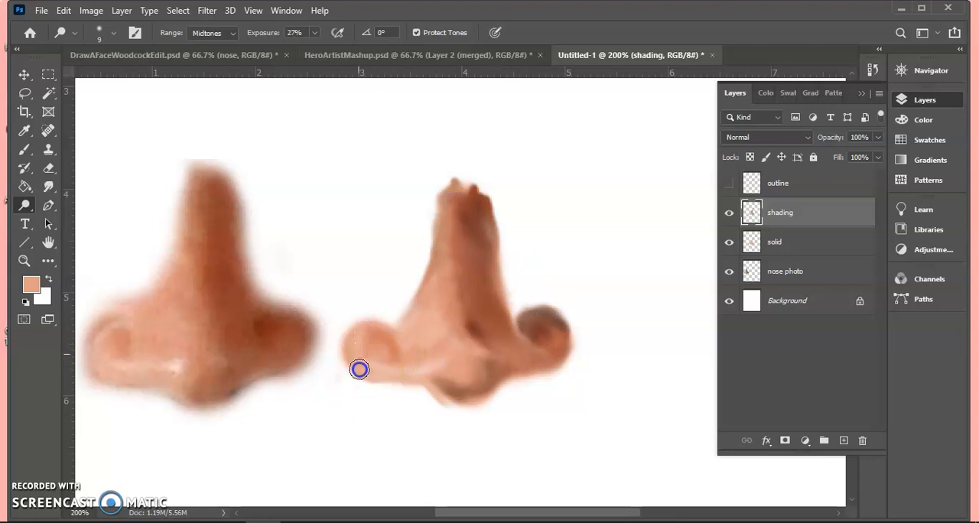
left_click_drag(450, 374, 443, 364)
- Burn along the lower edge from the left nostril to the nose tip, and set the Burn range to Highlights
left_click_drag(26, 206, 58, 219)
mouse_move(352, 365)
left_mouse_down()
mouse_move(453, 380)
mouse_move(474, 371)
mouse_move(452, 383)
mouse_move(457, 365)
mouse_move(461, 378)
mouse_move(467, 372)
mouse_move(396, 378)
mouse_move(370, 311)
mouse_move(442, 392)
mouse_move(457, 366)
left_mouse_up()
left_click(212, 33)
left_click(204, 66)
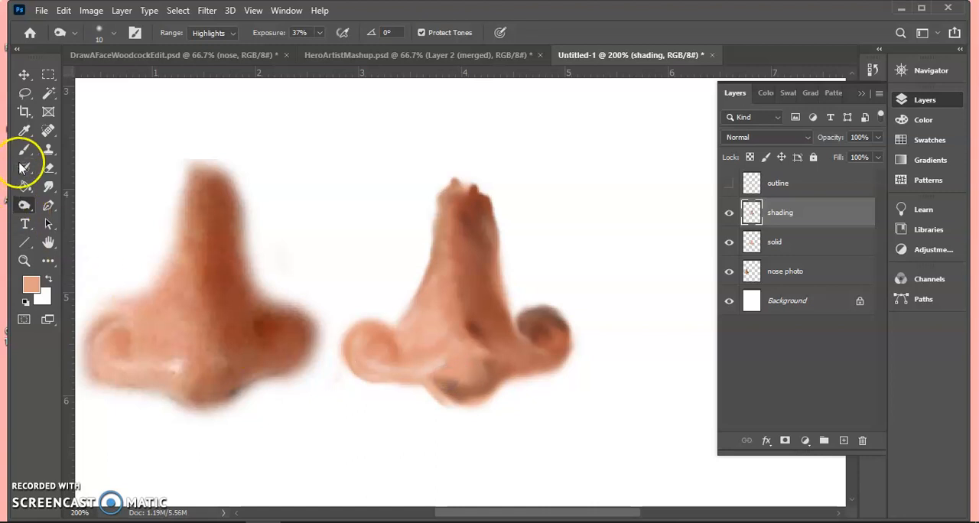
- Sample the brown from the photo's nose tip and paint it onto the painted tip with a 9 px Soft Round brush
left_click(24, 131)
left_click(213, 379)
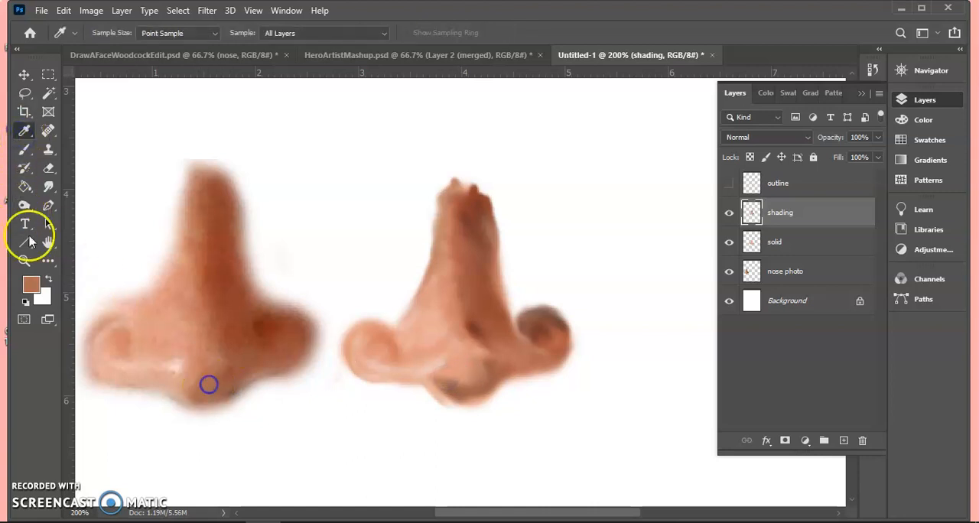
left_click(24, 149)
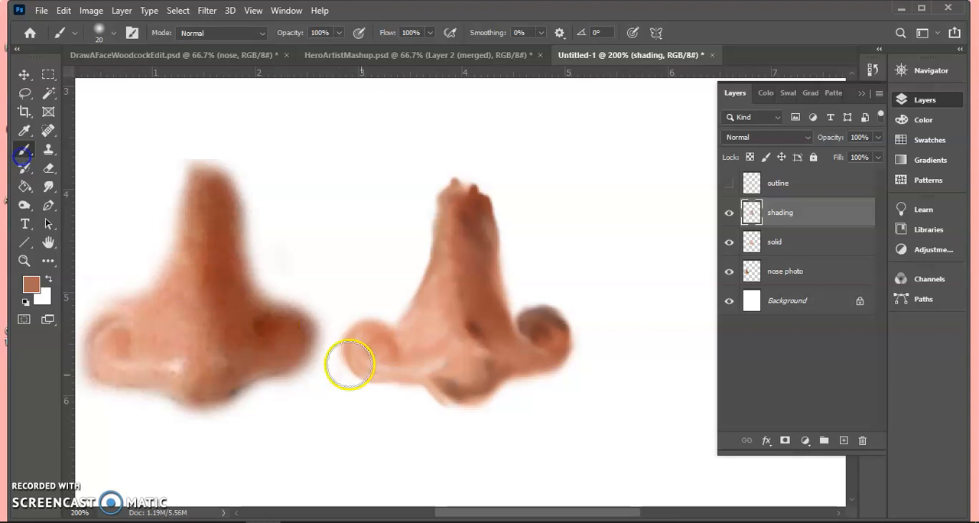
left_click(113, 33)
left_click_drag(100, 82, 95, 81)
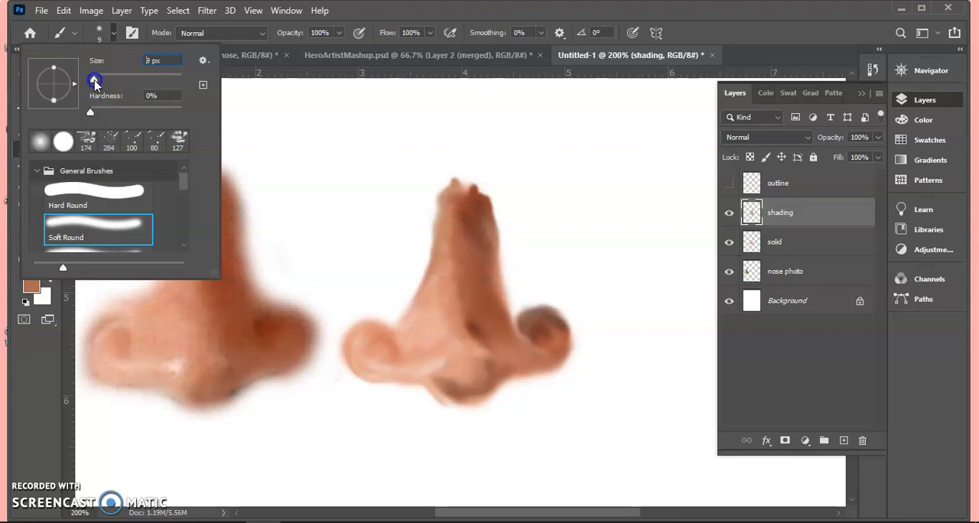
left_click(465, 391)
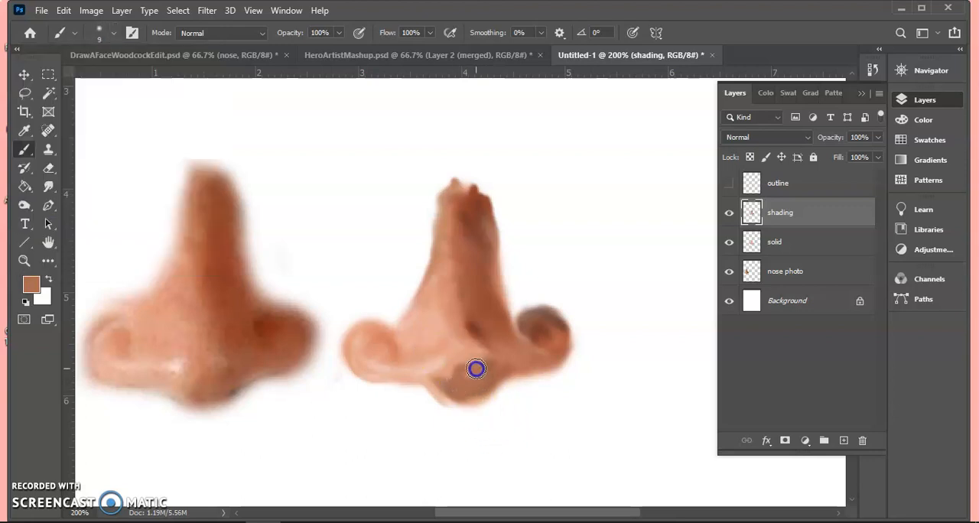
- Smudge the new brown on the nose tip and blend the tones around the tip, right nostril and bridge
left_click(49, 188)
mouse_move(477, 370)
left_mouse_down()
mouse_move(482, 379)
mouse_move(478, 370)
mouse_move(459, 386)
mouse_move(439, 378)
mouse_move(498, 369)
mouse_move(487, 382)
mouse_move(447, 390)
mouse_move(458, 373)
left_mouse_up()
mouse_move(457, 338)
left_mouse_down()
mouse_move(449, 303)
mouse_move(446, 327)
mouse_move(446, 317)
mouse_move(425, 342)
mouse_move(443, 283)
mouse_move(401, 335)
mouse_move(423, 314)
mouse_move(417, 326)
mouse_move(457, 205)
mouse_move(460, 291)
mouse_move(451, 216)
mouse_move(446, 314)
mouse_move(446, 244)
mouse_move(436, 334)
mouse_move(398, 350)
mouse_move(375, 342)
mouse_move(389, 363)
mouse_move(367, 370)
mouse_move(437, 394)
mouse_move(446, 386)
mouse_move(448, 399)
mouse_move(493, 404)
left_mouse_up()
mouse_move(565, 360)
left_mouse_down()
mouse_move(551, 354)
mouse_move(545, 325)
left_mouse_up()
mouse_move(477, 332)
left_mouse_down()
mouse_move(469, 292)
mouse_move(481, 275)
mouse_move(482, 219)
mouse_move(491, 258)
mouse_move(474, 219)
left_mouse_up()
- Show and select the outline layer and set the Smudge brush size to 10 px
left_click(728, 184)
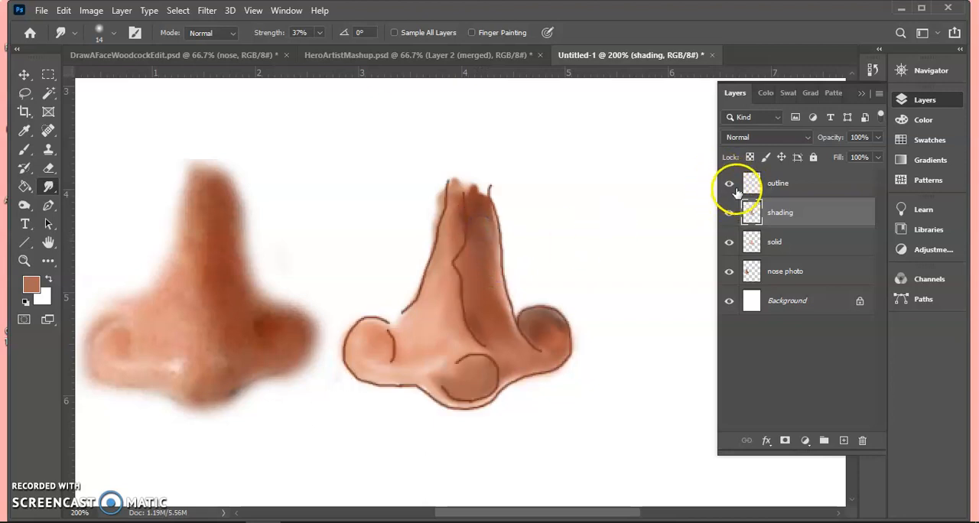
left_click(812, 184)
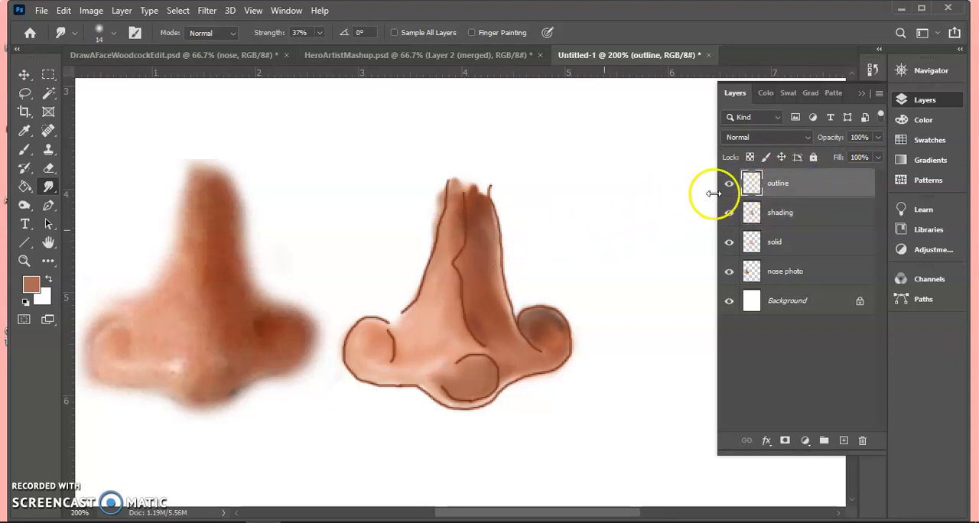
left_click(114, 34)
left_click_drag(96, 78, 97, 79)
left_click(525, 10)
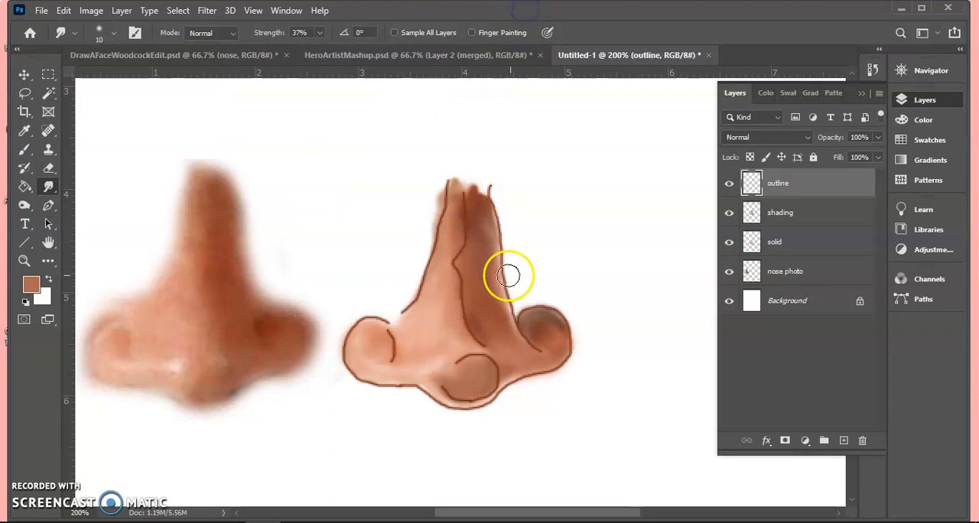
- Smudge the inner bridge line on the outline layer into the shading, from above the tip to the top of the bridge
left_click_drag(468, 281, 473, 329)
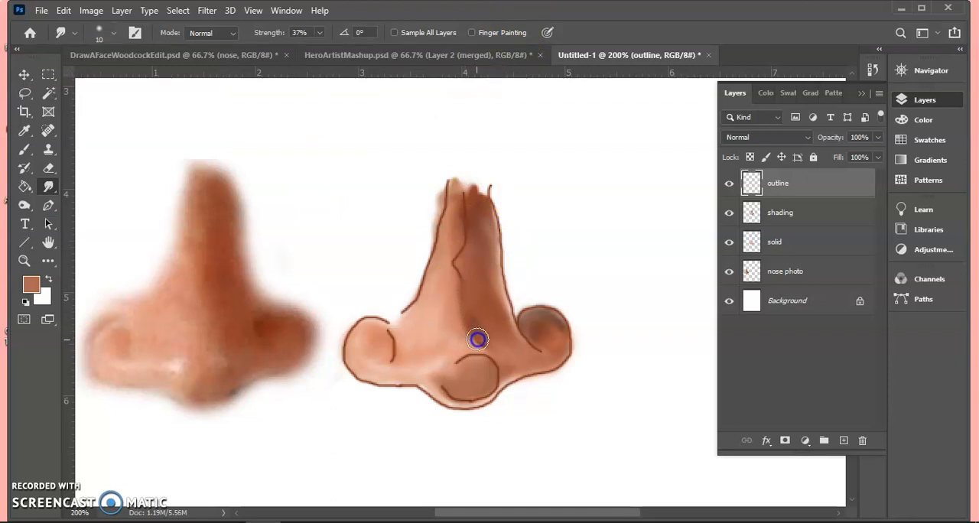
left_click_drag(443, 285, 463, 278)
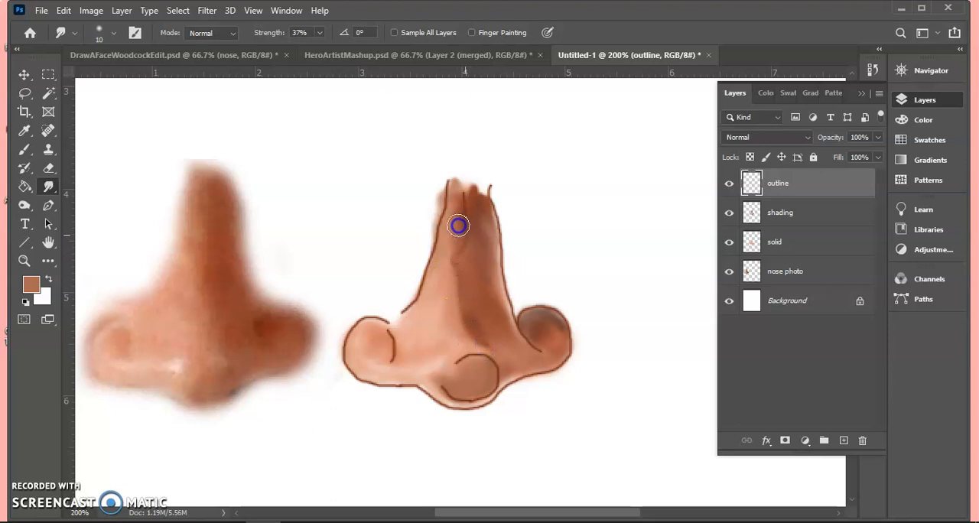
mouse_move(461, 254)
left_mouse_down()
mouse_move(459, 319)
mouse_move(476, 305)
mouse_move(472, 325)
mouse_move(452, 306)
left_mouse_up()
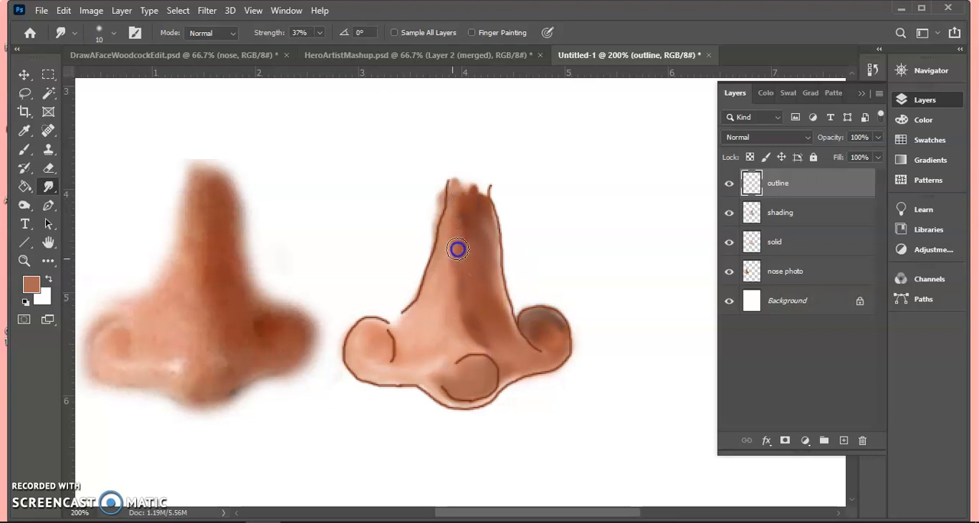
left_click_drag(460, 209, 457, 199)
- Smudge the outline around the ball of the nose tip and its bottom edge to soften it
mouse_move(475, 325)
left_mouse_down()
mouse_move(493, 352)
mouse_move(465, 375)
mouse_move(462, 367)
left_mouse_up()
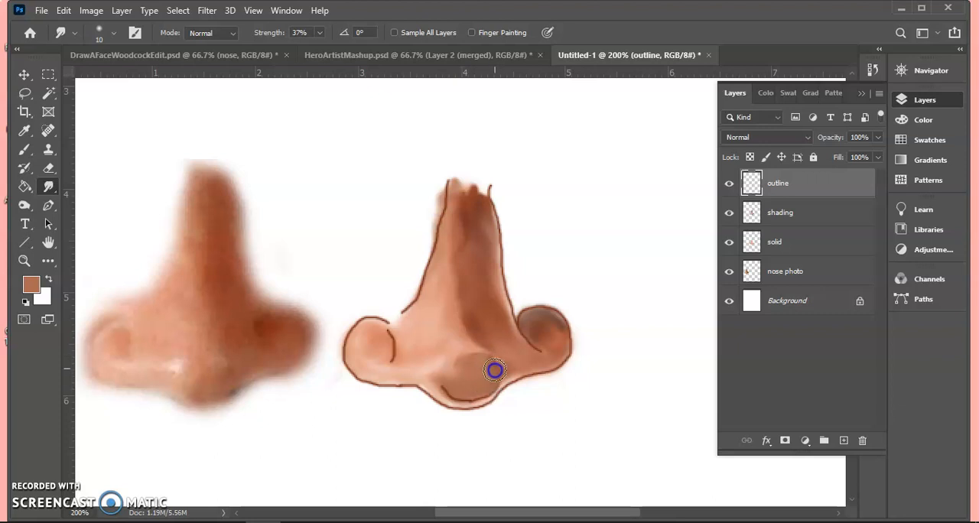
left_click_drag(481, 403, 475, 389)
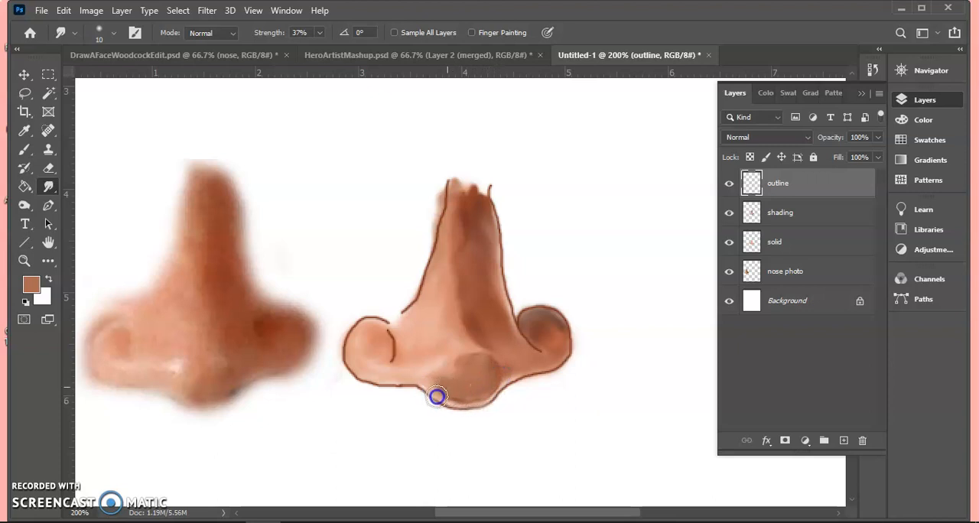
left_click_drag(458, 405, 483, 399)
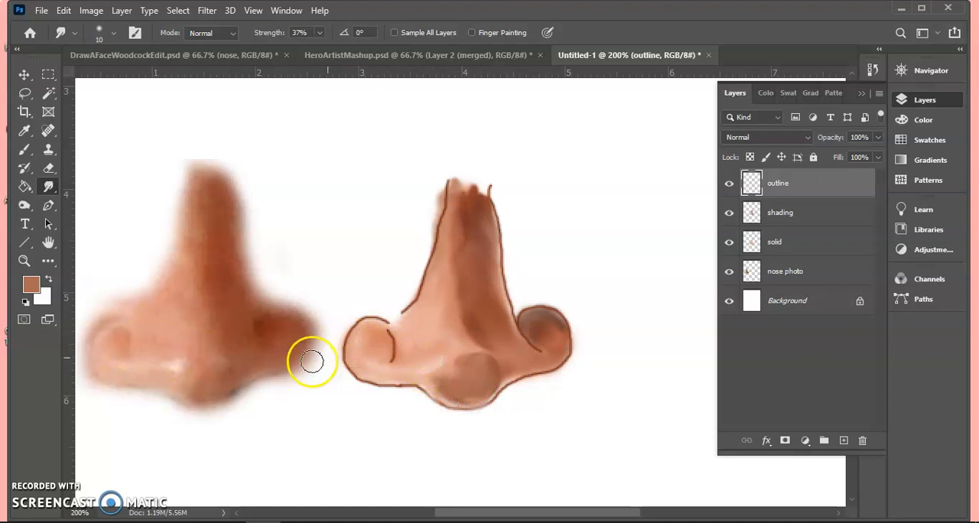
- Smudge the outline around the left nostril and along the nose's bottom edge across to the right nostril
mouse_move(390, 346)
left_mouse_down()
mouse_move(381, 357)
mouse_move(376, 327)
mouse_move(367, 330)
left_mouse_up()
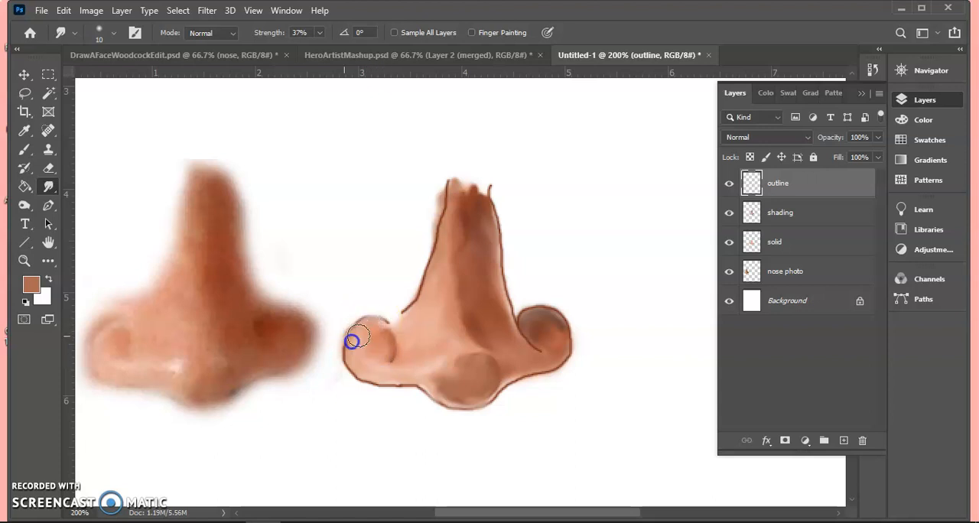
mouse_move(347, 345)
left_mouse_down()
mouse_move(372, 389)
mouse_move(409, 386)
left_mouse_up()
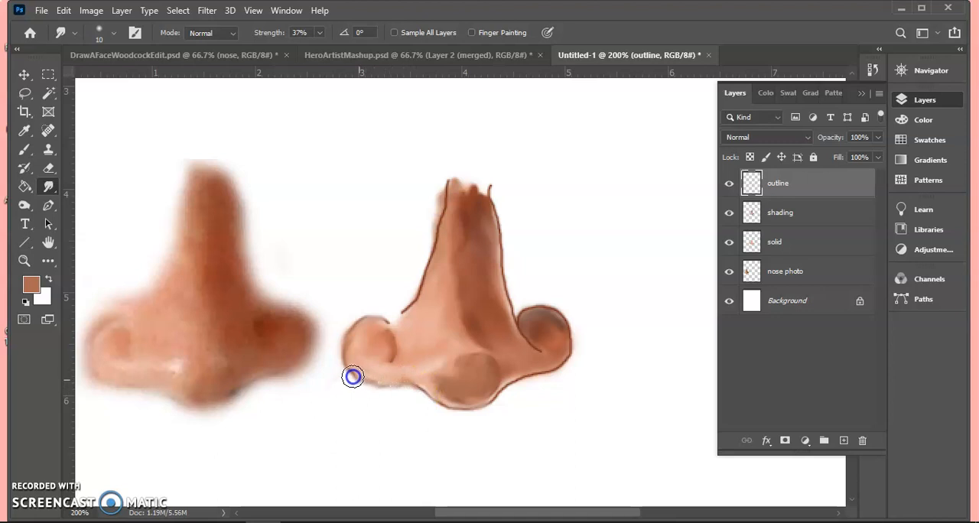
mouse_move(343, 362)
left_mouse_down()
mouse_move(367, 385)
mouse_move(397, 393)
mouse_move(416, 386)
mouse_move(436, 408)
mouse_move(411, 379)
mouse_move(430, 400)
mouse_move(472, 407)
mouse_move(498, 391)
mouse_move(496, 403)
mouse_move(496, 386)
mouse_move(497, 400)
mouse_move(526, 369)
mouse_move(547, 370)
mouse_move(517, 378)
mouse_move(569, 350)
left_mouse_up()
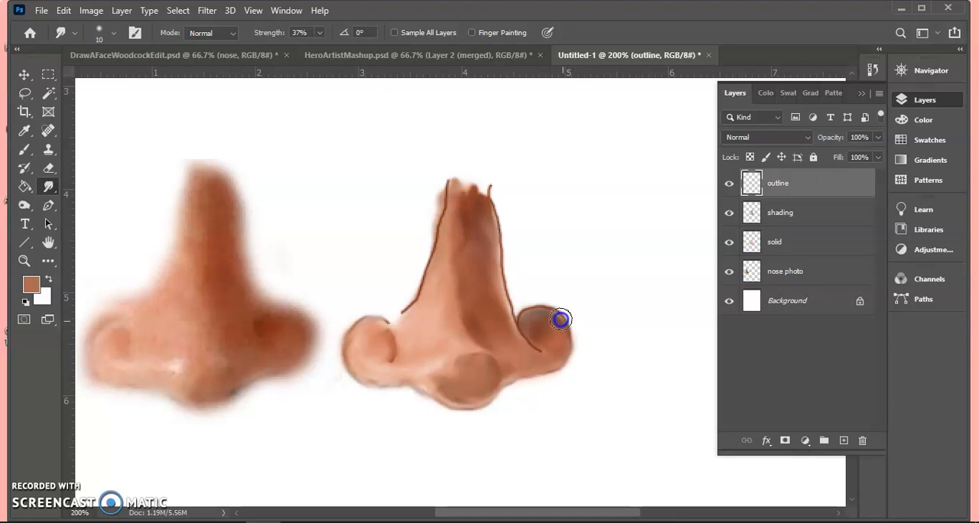
- Smudge the outline of the right nostril's top and inner curve and both sides of the bridge
mouse_move(535, 314)
left_mouse_down()
mouse_move(520, 322)
mouse_move(544, 312)
left_mouse_up()
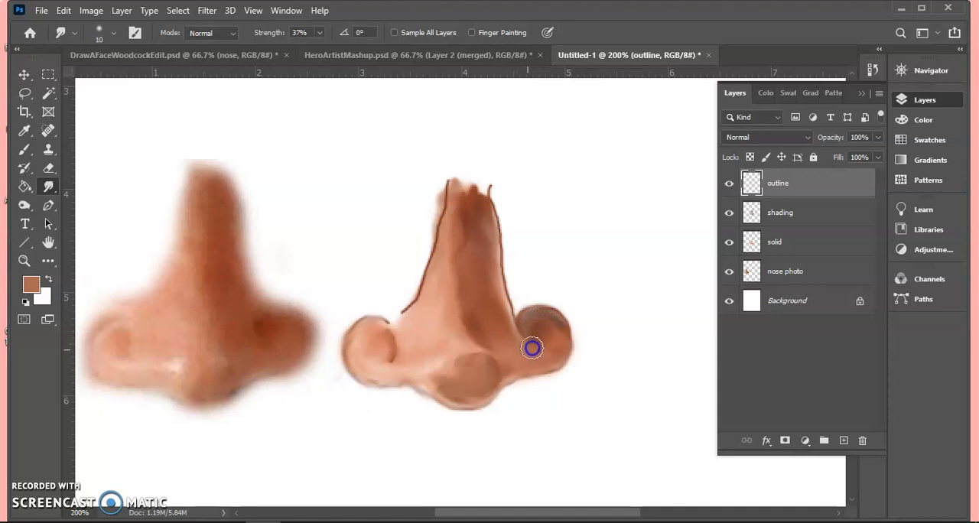
mouse_move(543, 347)
left_mouse_down()
mouse_move(494, 297)
mouse_move(513, 315)
left_mouse_up()
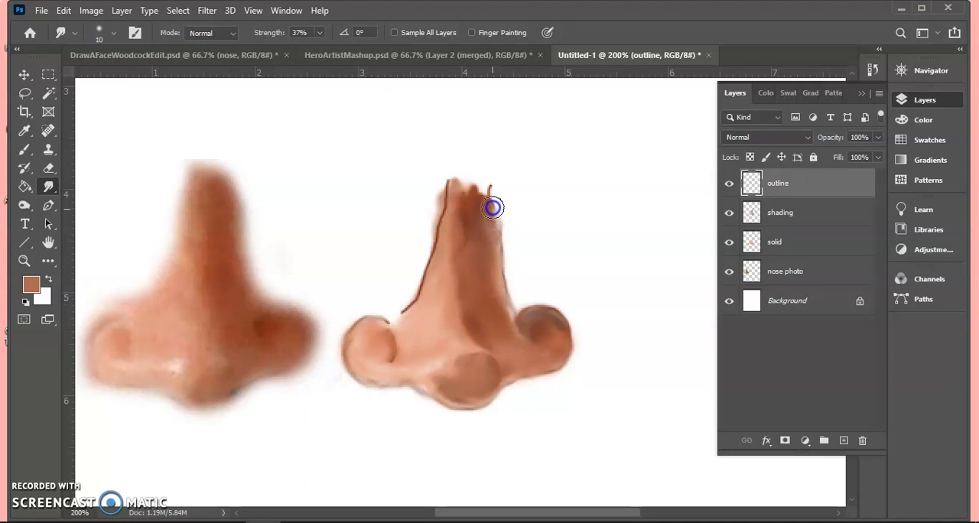
mouse_move(499, 219)
left_mouse_down()
mouse_move(521, 312)
mouse_move(499, 253)
mouse_move(443, 268)
mouse_move(395, 313)
mouse_move(422, 266)
left_mouse_up()
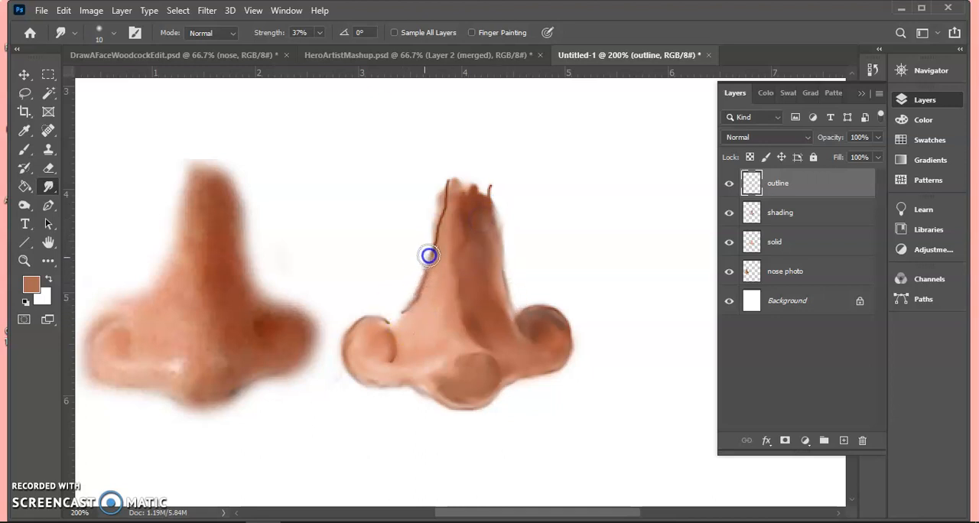
mouse_move(440, 197)
left_mouse_down()
mouse_move(404, 315)
mouse_move(426, 281)
mouse_move(406, 315)
mouse_move(443, 205)
left_mouse_up()
- Set up the Eraser with a 10 px Soft Round brush at 16% opacity
left_click_drag(48, 167, 81, 169)
left_click(113, 34)
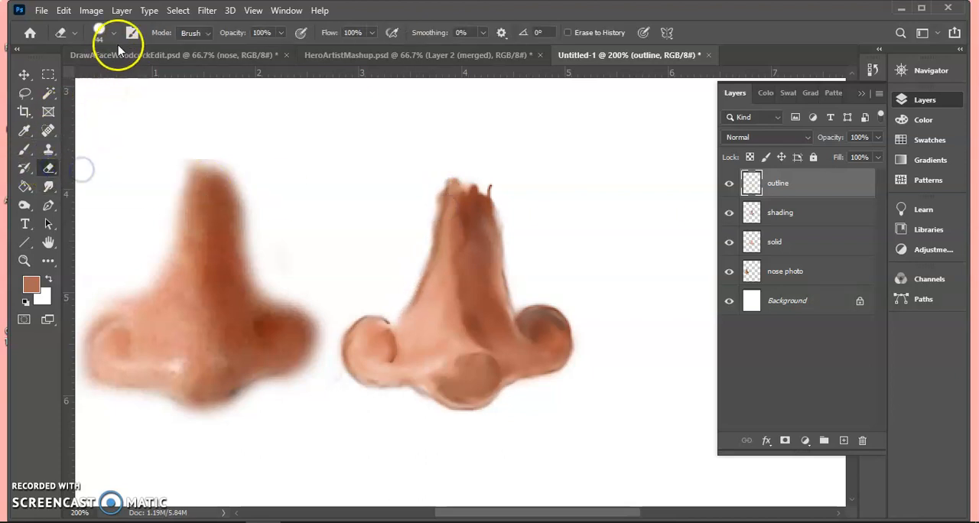
left_click(76, 224)
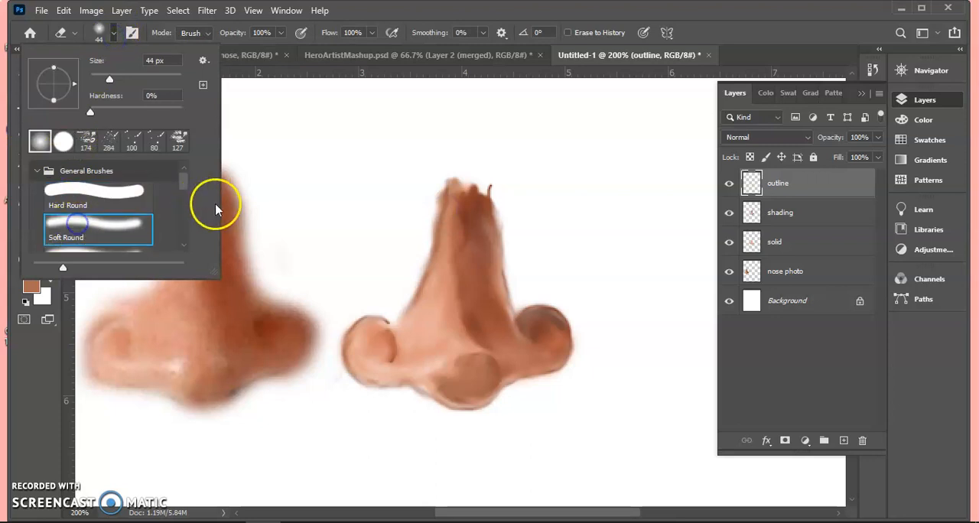
mouse_move(93, 79)
left_mouse_down()
mouse_move(269, 144)
mouse_move(96, 78)
left_mouse_up()
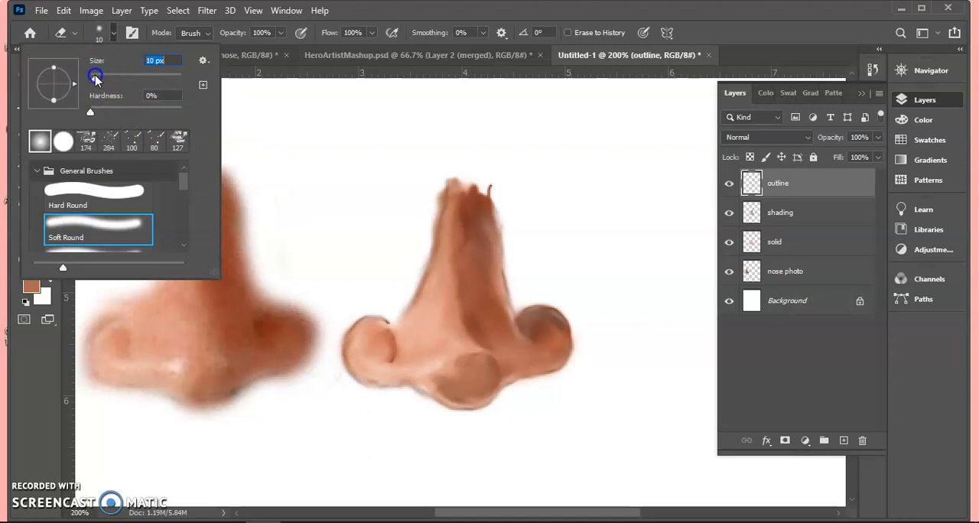
left_click(406, 11)
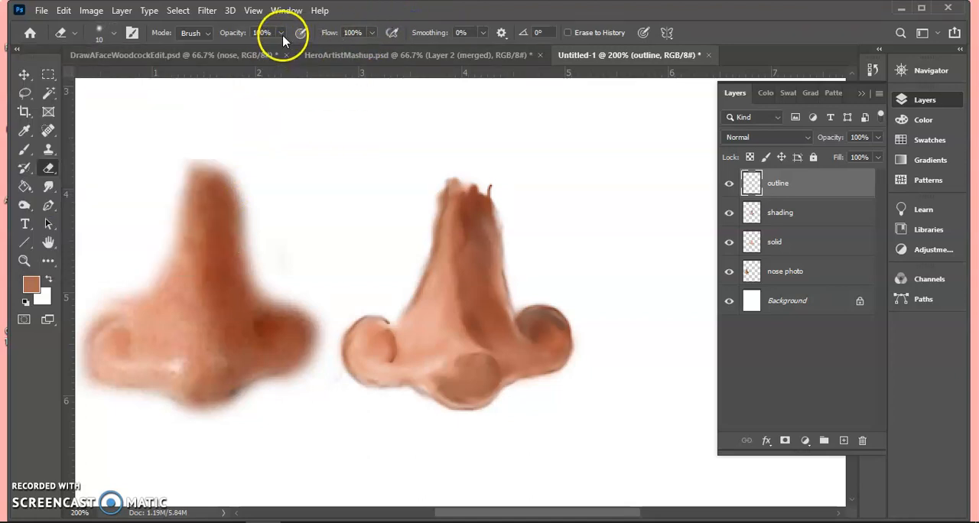
left_click_drag(281, 33, 226, 51)
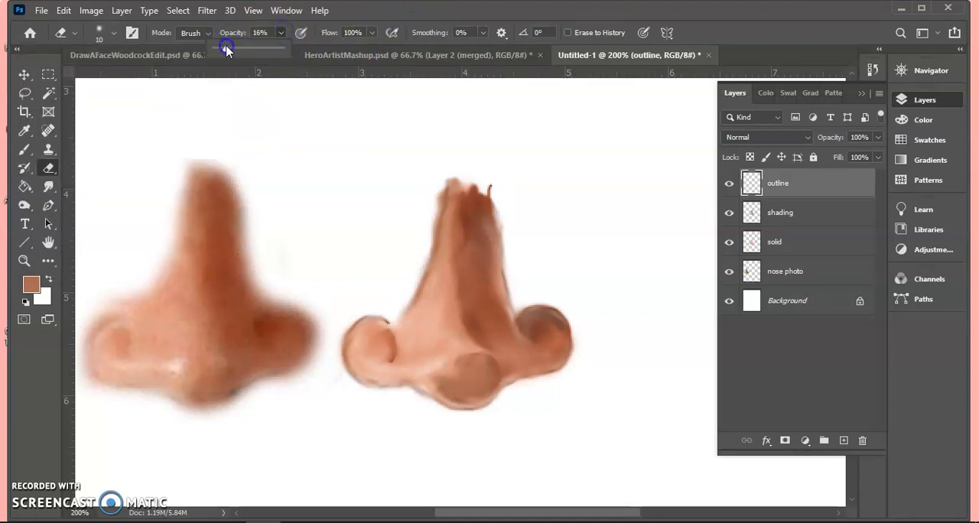
- Lightly erase remaining outline traces along the left bridge edge, lower edge, nostrils and tip on the outline layer
mouse_move(422, 275)
left_mouse_down()
mouse_move(439, 197)
mouse_move(416, 301)
mouse_move(442, 184)
mouse_move(445, 238)
mouse_move(425, 313)
mouse_move(444, 225)
mouse_move(417, 295)
mouse_move(437, 236)
left_mouse_up()
mouse_move(564, 346)
left_mouse_down()
mouse_move(493, 402)
mouse_move(460, 391)
mouse_move(476, 357)
mouse_move(460, 357)
mouse_move(460, 367)
mouse_move(476, 350)
mouse_move(448, 367)
left_mouse_up()
mouse_move(358, 322)
left_mouse_down()
mouse_move(394, 322)
mouse_move(362, 317)
mouse_move(400, 315)
mouse_move(368, 311)
mouse_move(360, 327)
mouse_move(406, 319)
mouse_move(372, 326)
left_mouse_up()
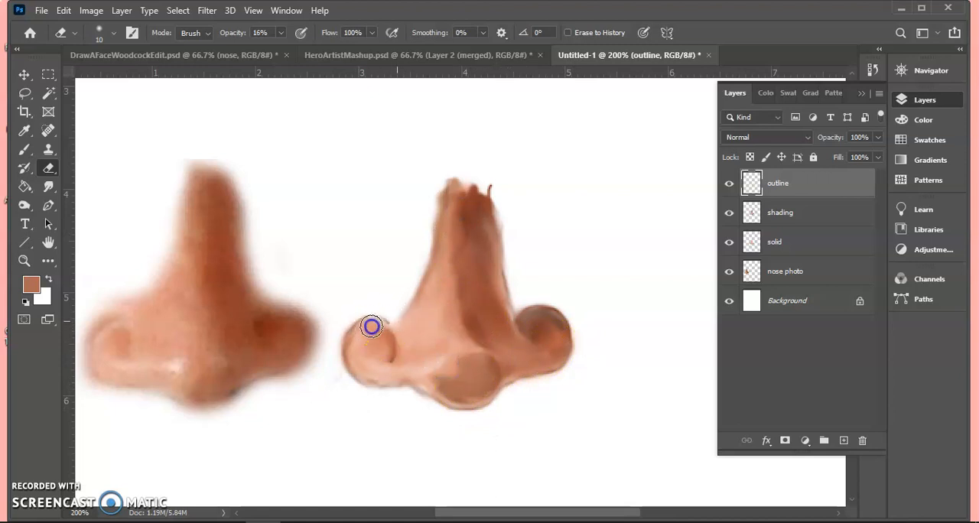
mouse_move(516, 340)
left_mouse_down()
mouse_move(509, 321)
mouse_move(477, 350)
mouse_move(488, 340)
left_mouse_up()
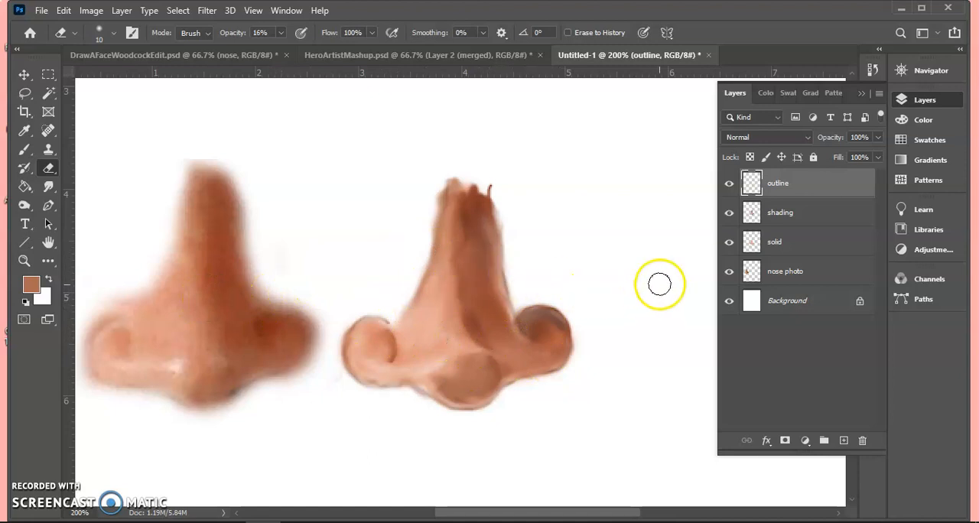
- Merge the outline, shading and solid layers into one layer, keeping the nose photo layer separate
left_click(794, 249, "shift")
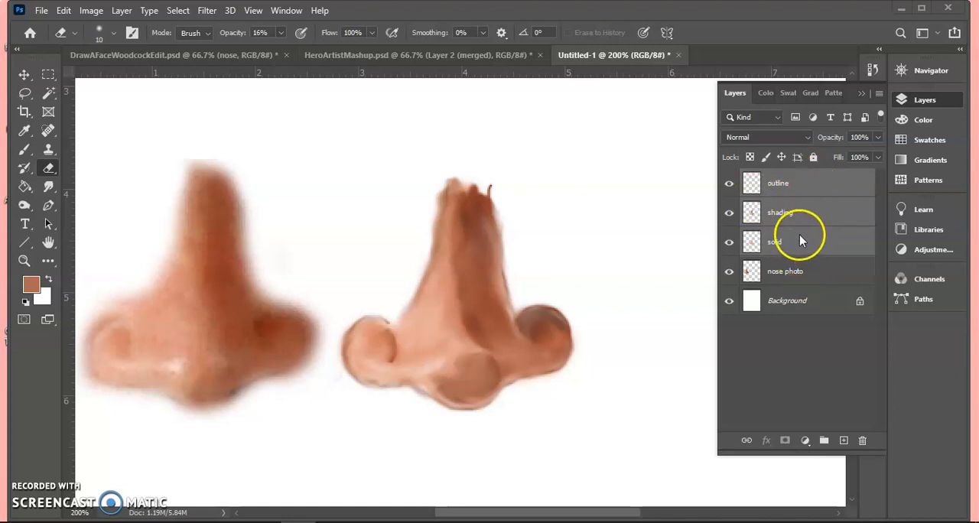
left_click(806, 184)
key("Delete")
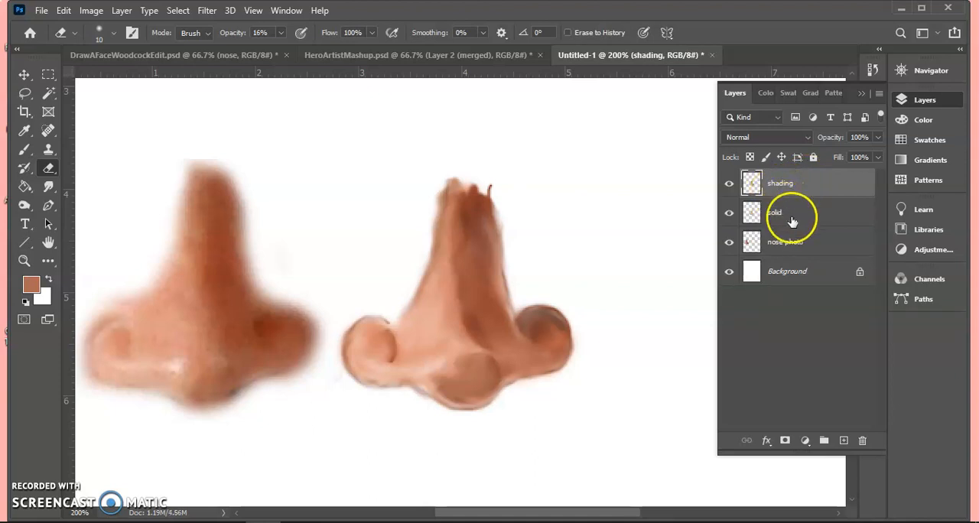
left_click(792, 220, "shift")
key("ctrl+e")
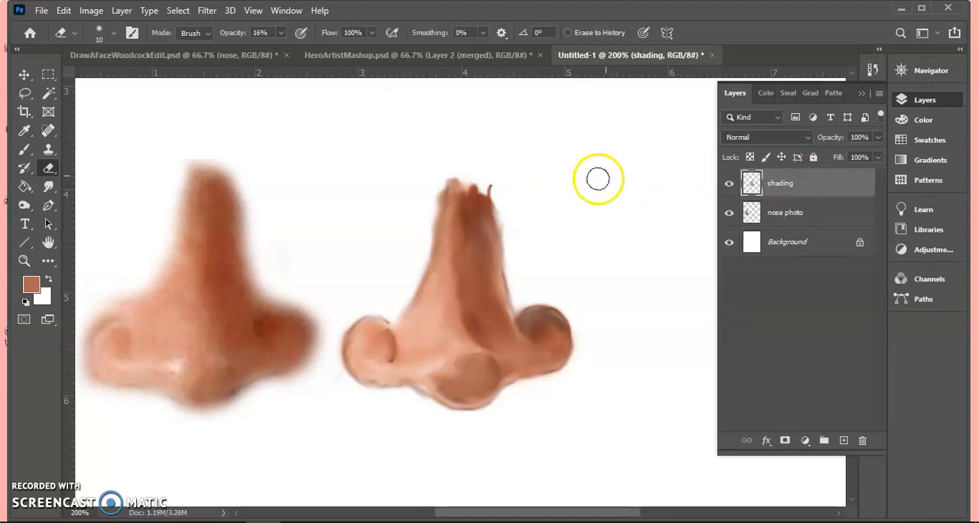
- Smudge the merged nose painting at 37% strength to blend the tip, both nostrils and the light-to-dark transition along the bridge
left_click(730, 184)
left_click(729, 185)
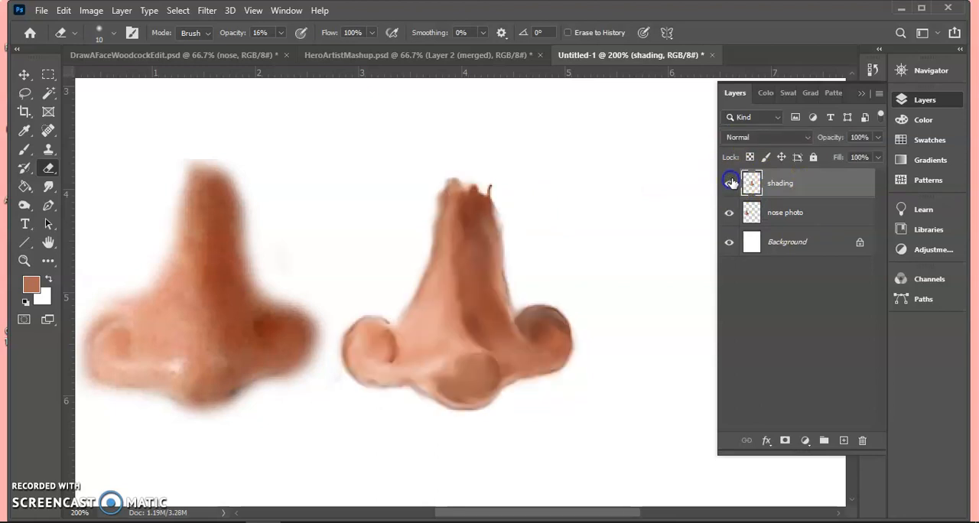
left_click(49, 186)
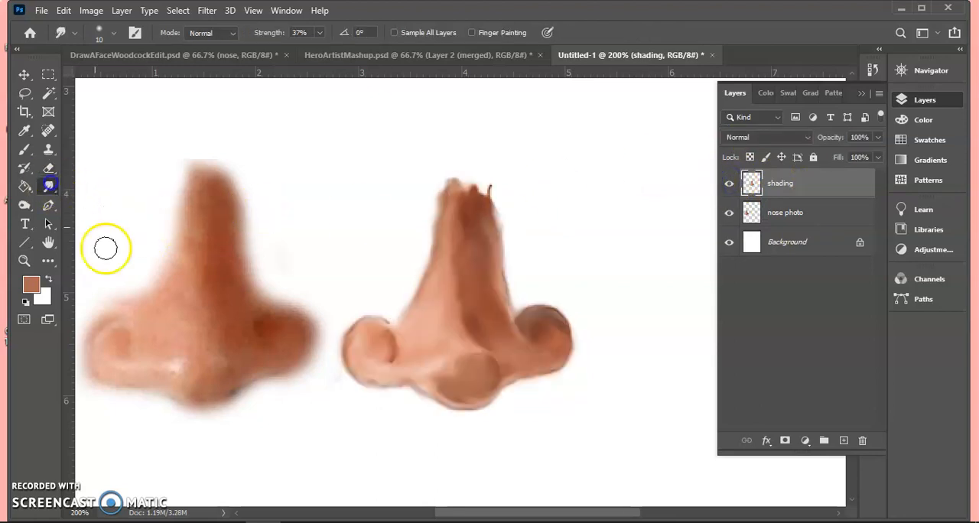
mouse_move(442, 365)
left_mouse_down()
mouse_move(480, 368)
mouse_move(471, 366)
mouse_move(461, 387)
mouse_move(445, 390)
mouse_move(444, 379)
mouse_move(444, 400)
mouse_move(474, 408)
mouse_move(466, 398)
mouse_move(487, 387)
mouse_move(464, 405)
mouse_move(479, 399)
mouse_move(407, 375)
mouse_move(454, 392)
mouse_move(439, 383)
mouse_move(460, 390)
mouse_move(453, 371)
mouse_move(473, 374)
mouse_move(452, 389)
mouse_move(389, 353)
mouse_move(402, 354)
mouse_move(392, 332)
mouse_move(399, 361)
mouse_move(390, 370)
mouse_move(405, 345)
mouse_move(389, 367)
mouse_move(398, 334)
mouse_move(399, 362)
mouse_move(378, 348)
left_mouse_up()
mouse_move(394, 380)
left_mouse_down()
mouse_move(372, 387)
mouse_move(362, 374)
left_mouse_up()
mouse_move(433, 344)
left_mouse_down()
mouse_move(468, 327)
mouse_move(465, 345)
mouse_move(486, 338)
mouse_move(473, 332)
mouse_move(484, 237)
mouse_move(460, 247)
left_mouse_up()
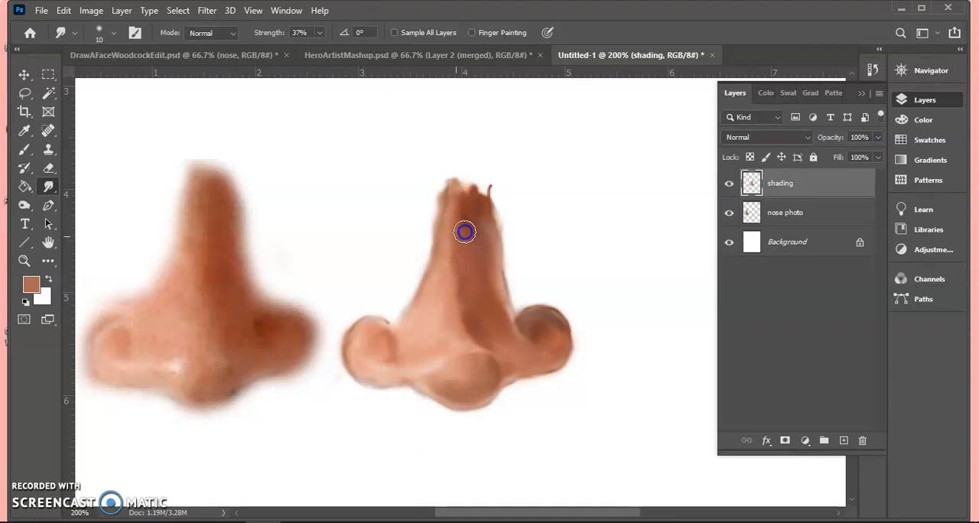
mouse_move(457, 212)
left_mouse_down()
mouse_move(445, 250)
mouse_move(468, 323)
mouse_move(501, 313)
mouse_move(483, 249)
mouse_move(498, 304)
mouse_move(510, 294)
mouse_move(507, 339)
mouse_move(535, 323)
left_mouse_up()
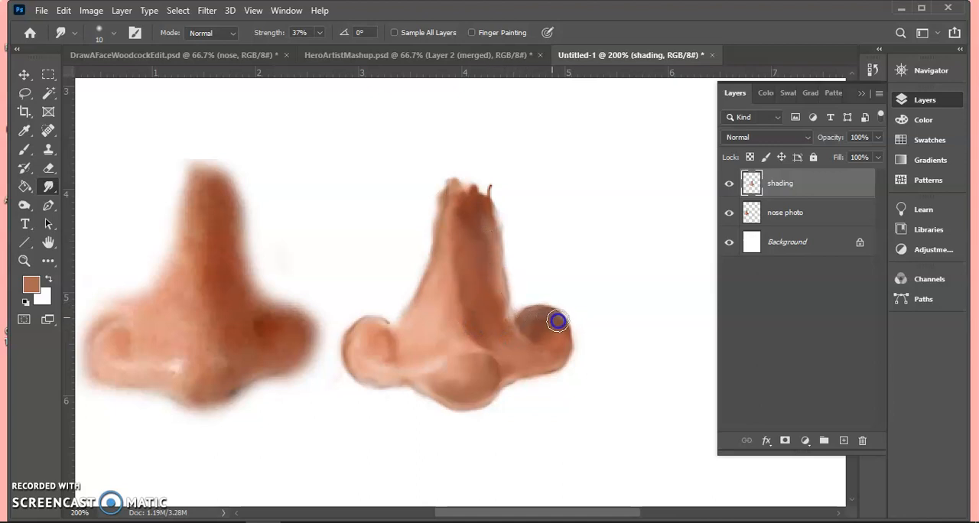
mouse_move(553, 363)
left_mouse_down()
mouse_move(517, 368)
mouse_move(510, 359)
left_mouse_up()
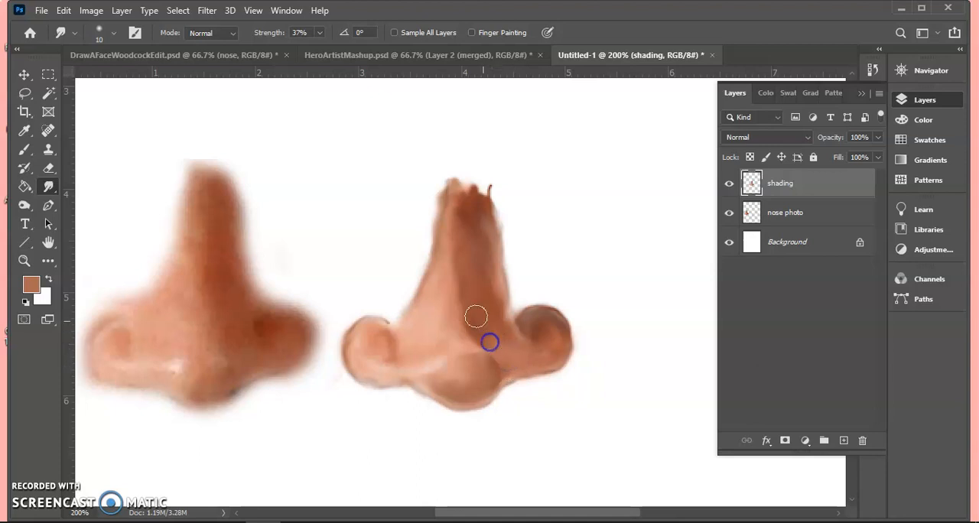
- Lighten the highlights between the nose tip and left nostril and on the left nostril using Dodge on Midtones at 27% exposure
left_click(24, 205)
left_click_drag(425, 368, 425, 357)
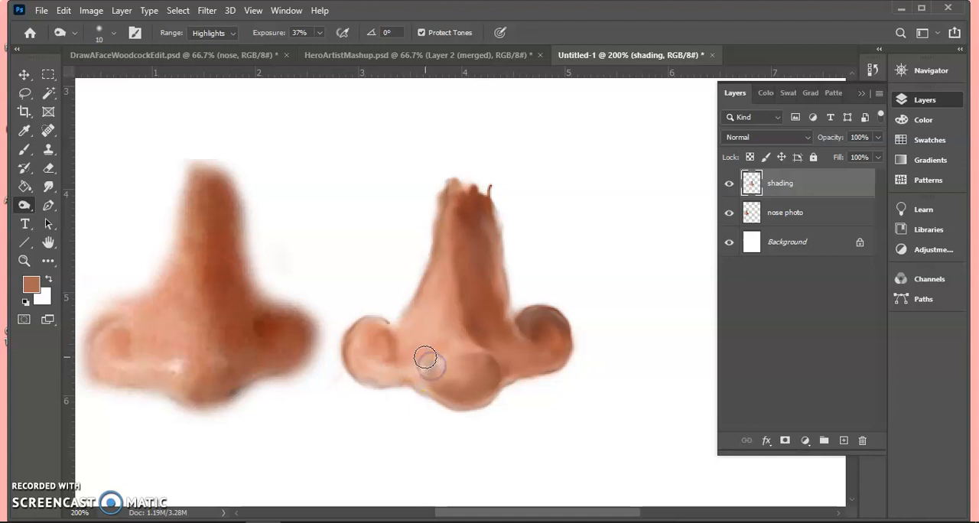
right_click(43, 207)
left_click(82, 219)
mouse_move(422, 370)
left_mouse_down()
mouse_move(444, 359)
mouse_move(436, 375)
mouse_move(410, 371)
left_mouse_up()
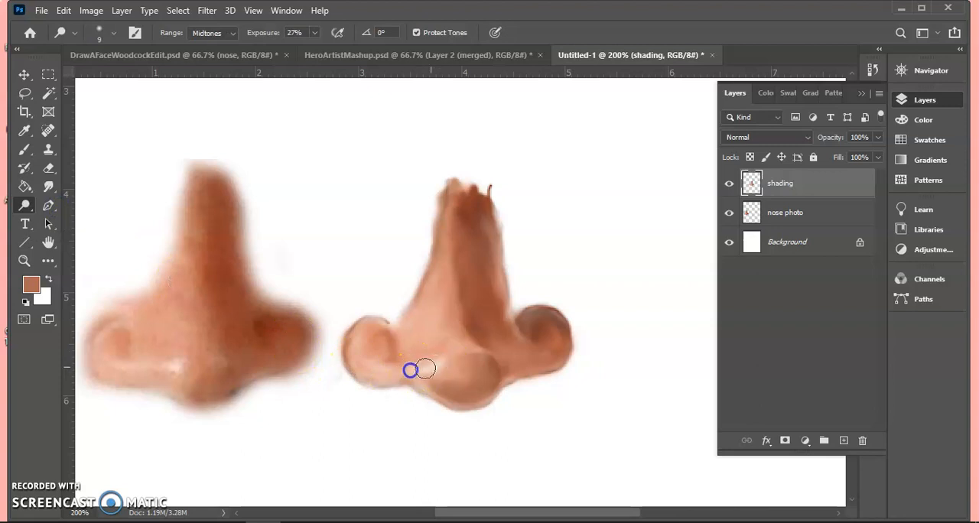
mouse_move(372, 336)
left_mouse_down()
mouse_move(385, 330)
mouse_move(352, 347)
mouse_move(375, 334)
left_mouse_up()
mouse_move(520, 279)
left_mouse_down()
mouse_move(456, 256)
mouse_move(451, 227)
mouse_move(500, 234)
mouse_move(484, 225)
mouse_move(496, 263)
mouse_move(478, 228)
left_mouse_up()
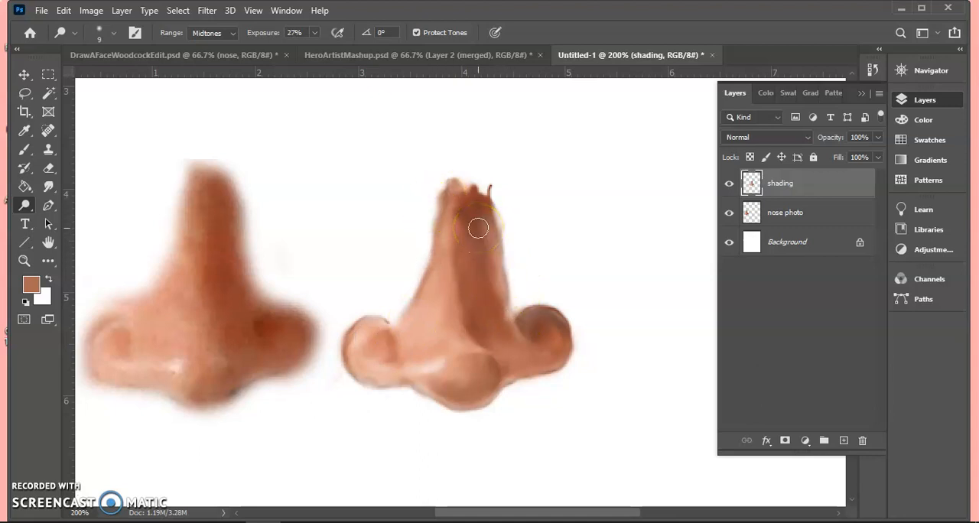